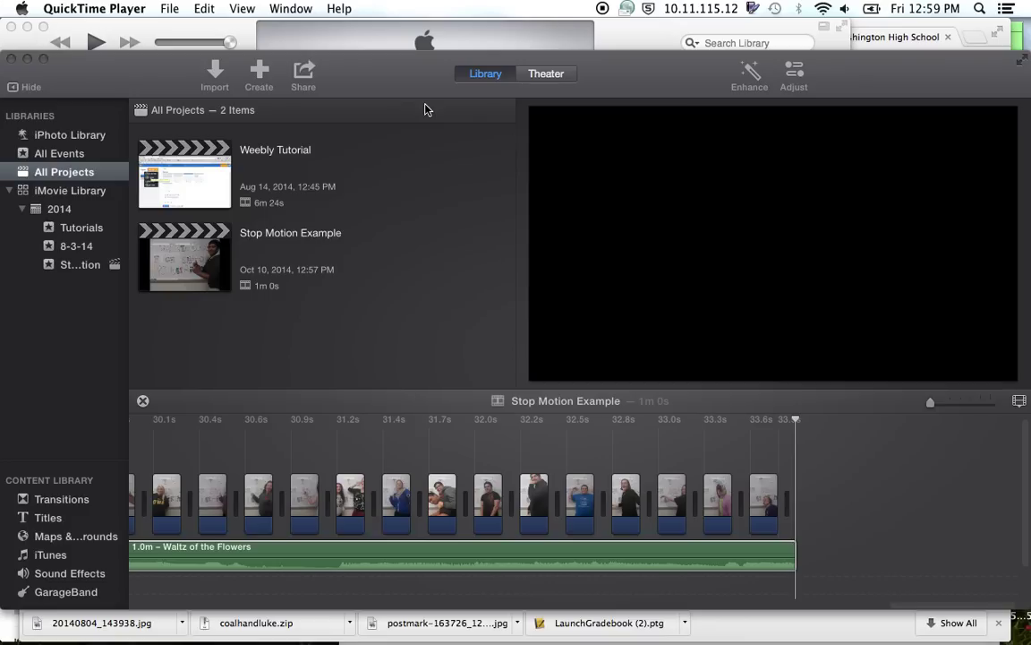
# - Search the Mac for "imov" and switch to the iMovie application
pyautogui.moveTo(635, 617)
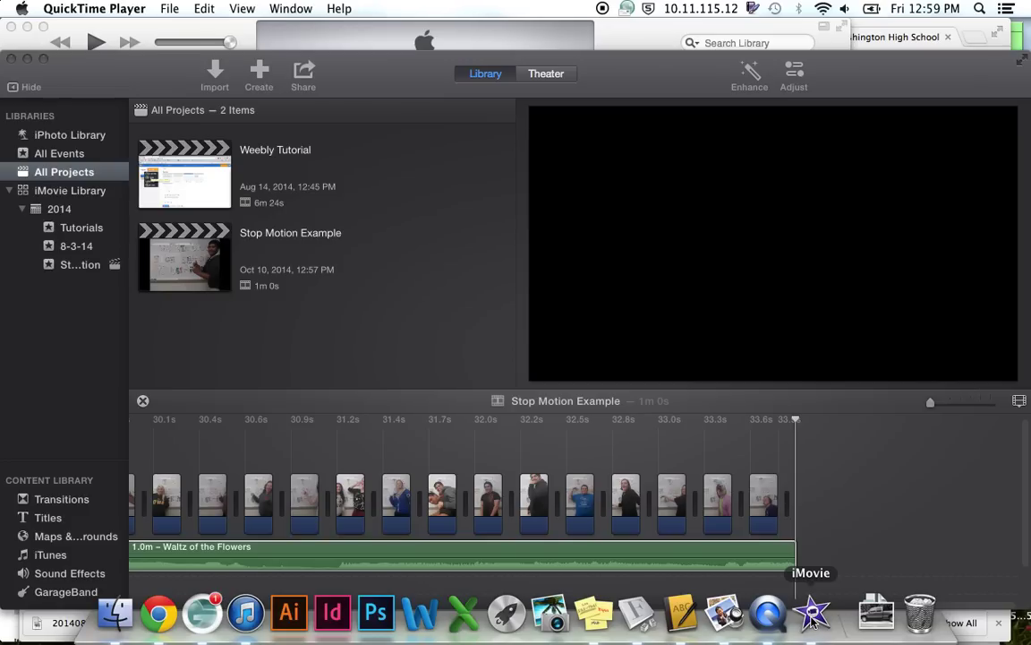
pyautogui.click(980, 9)
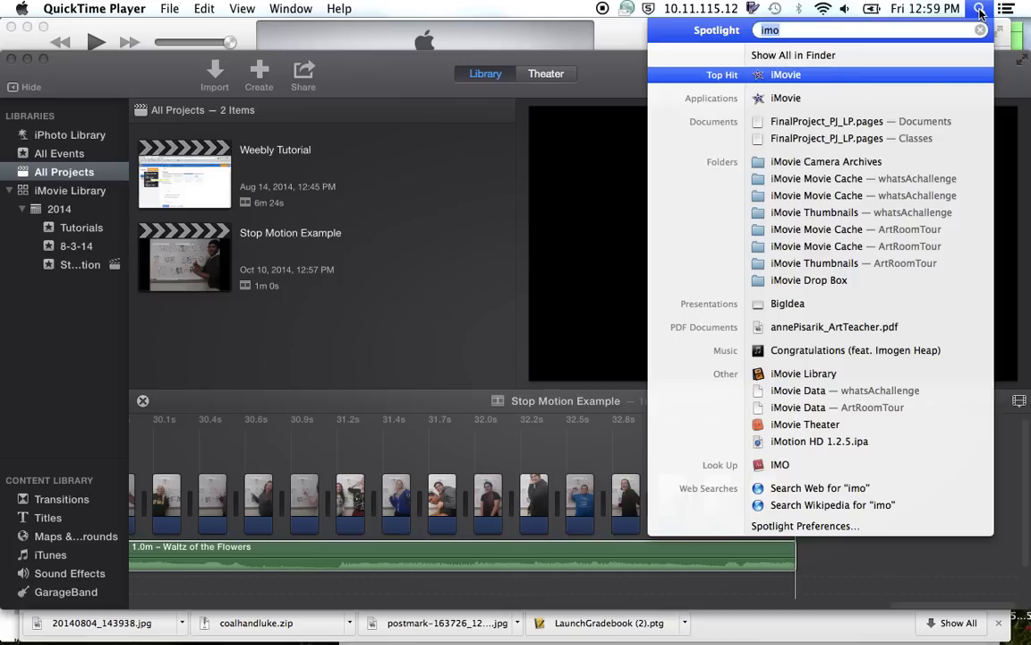
pyautogui.write('imov')
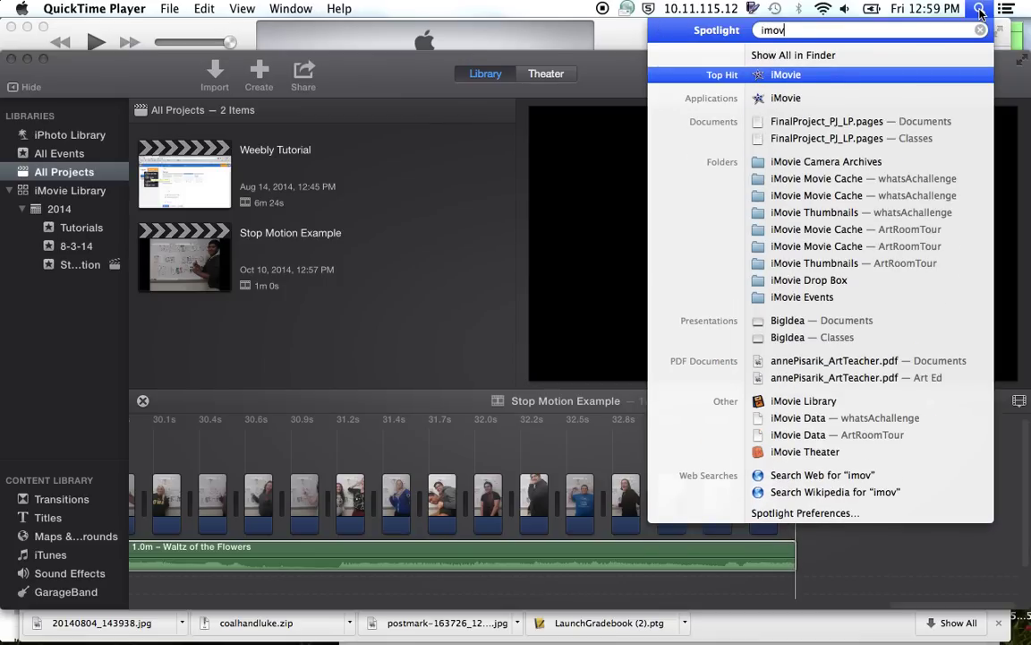
pyautogui.click(461, 175)
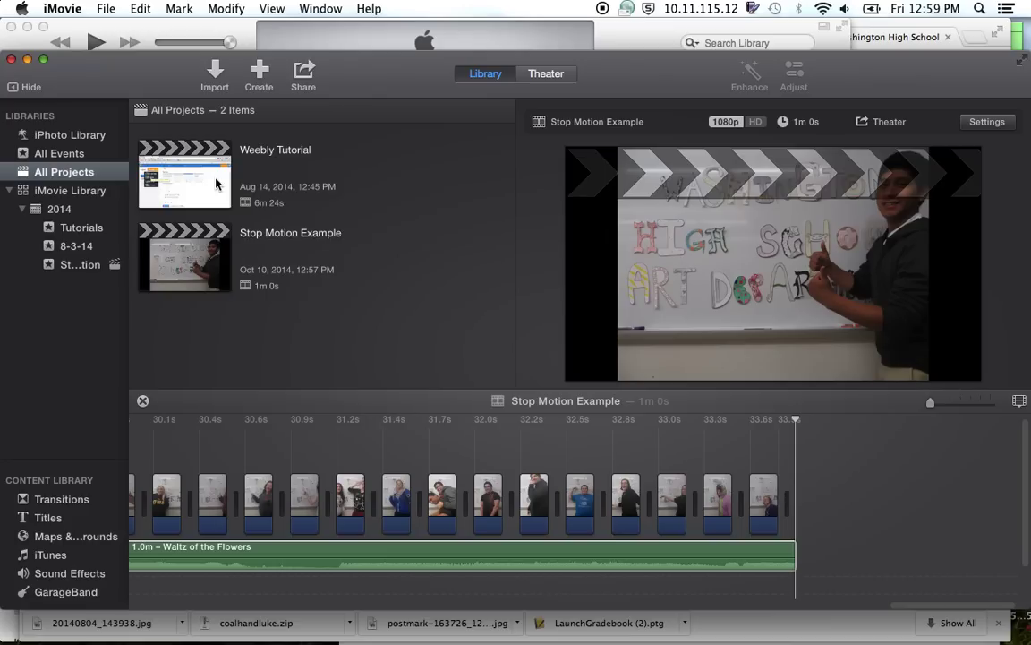
# - Create a new event in the iMovie Library and name it Example
pyautogui.click(59, 210)
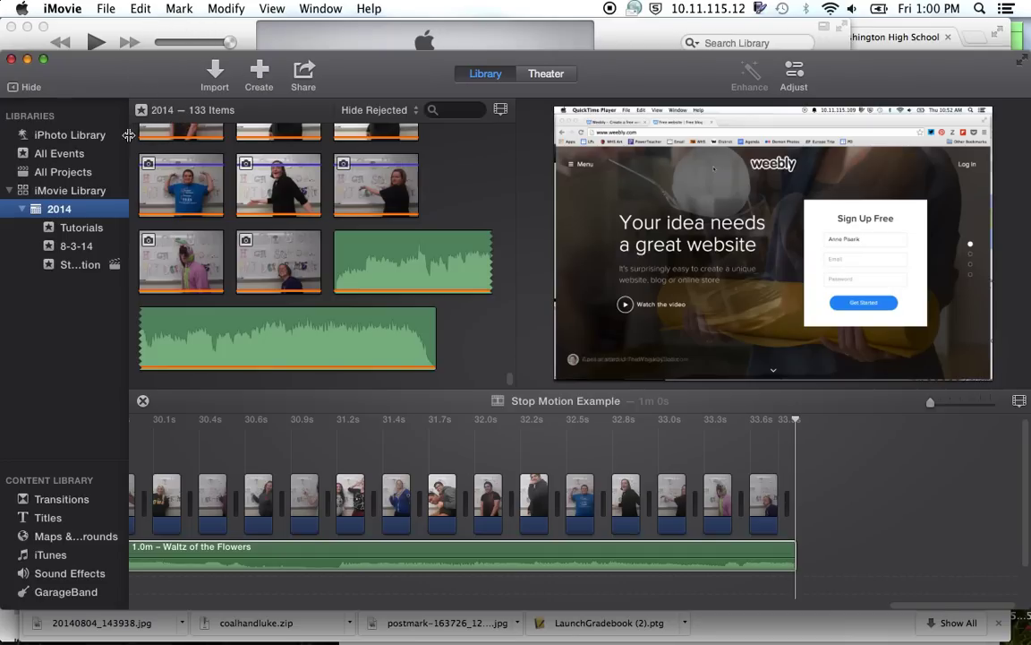
pyautogui.click(109, 9)
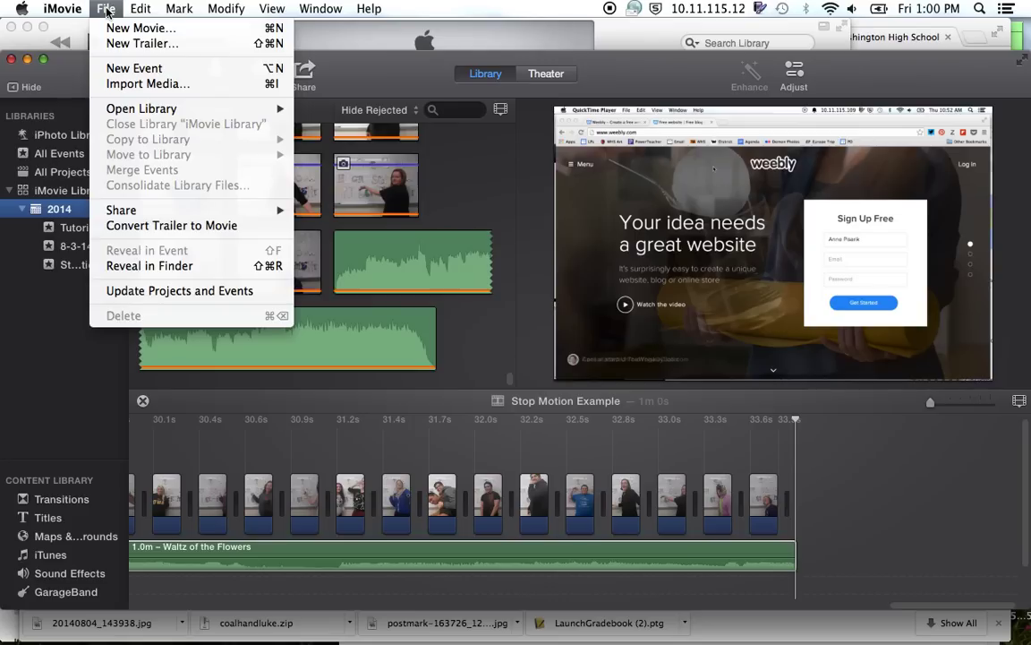
pyautogui.click(167, 69)
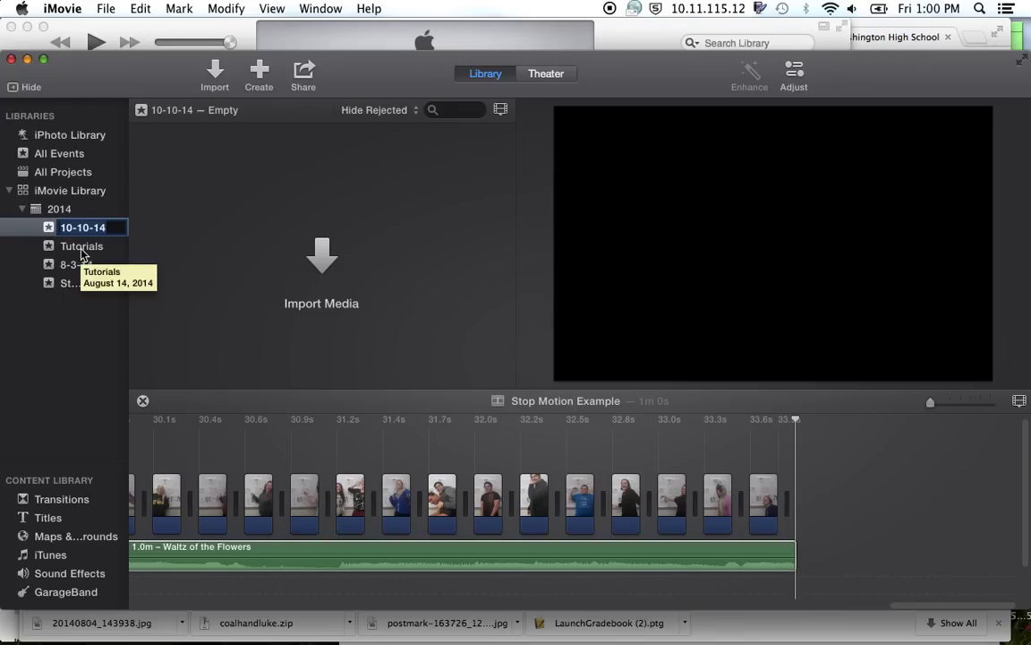
pyautogui.write('SExample')
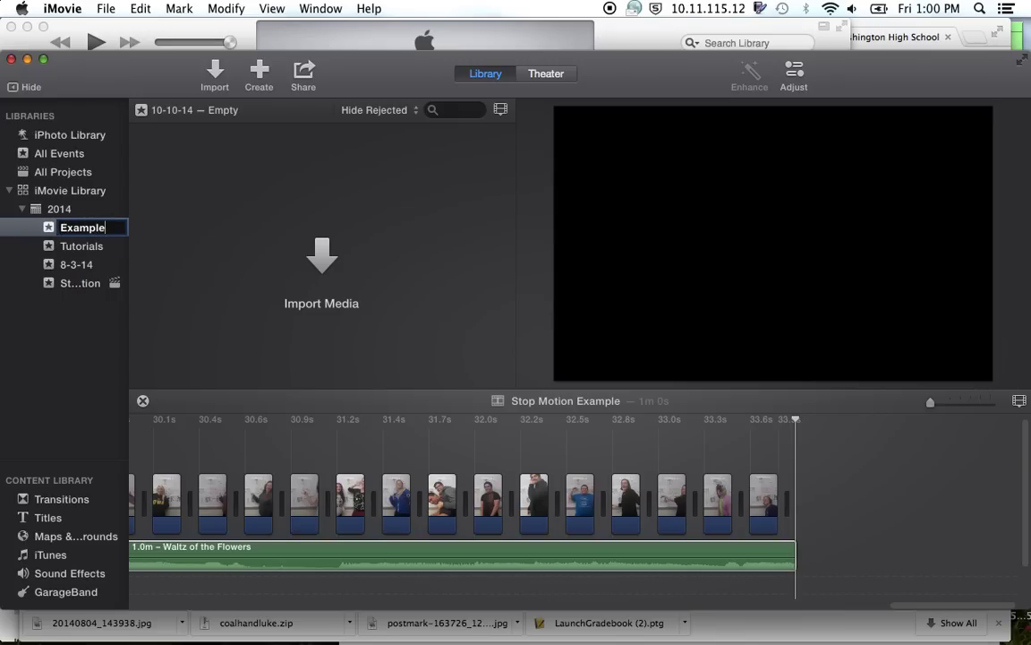
pyautogui.press('Return')
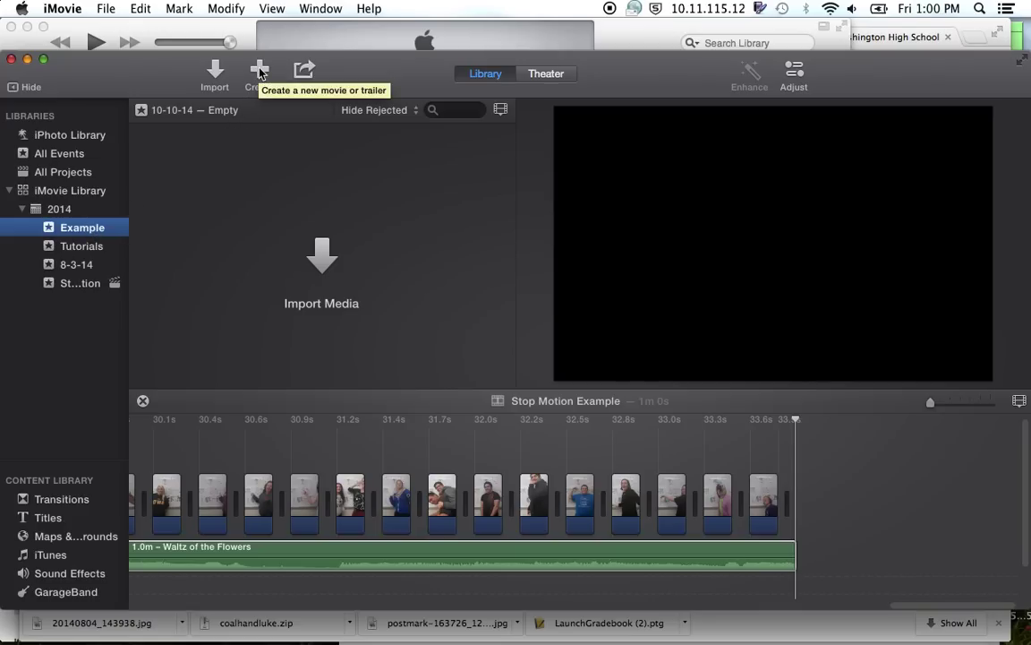
# - Create a new movie with the No Theme option
pyautogui.click(106, 9)
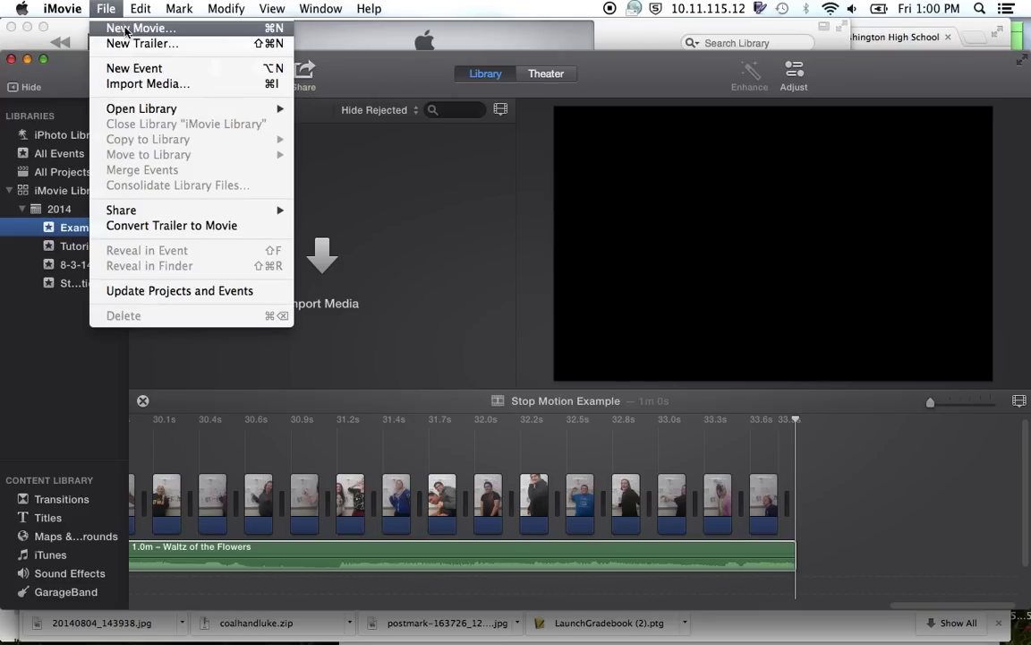
pyautogui.click(322, 67)
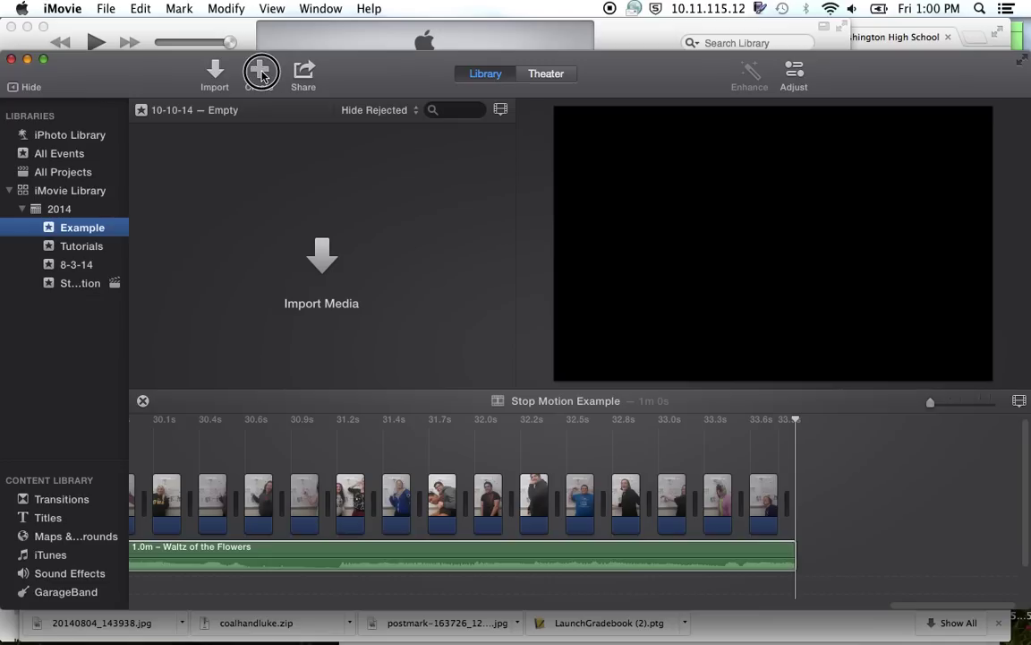
pyautogui.click(261, 75)
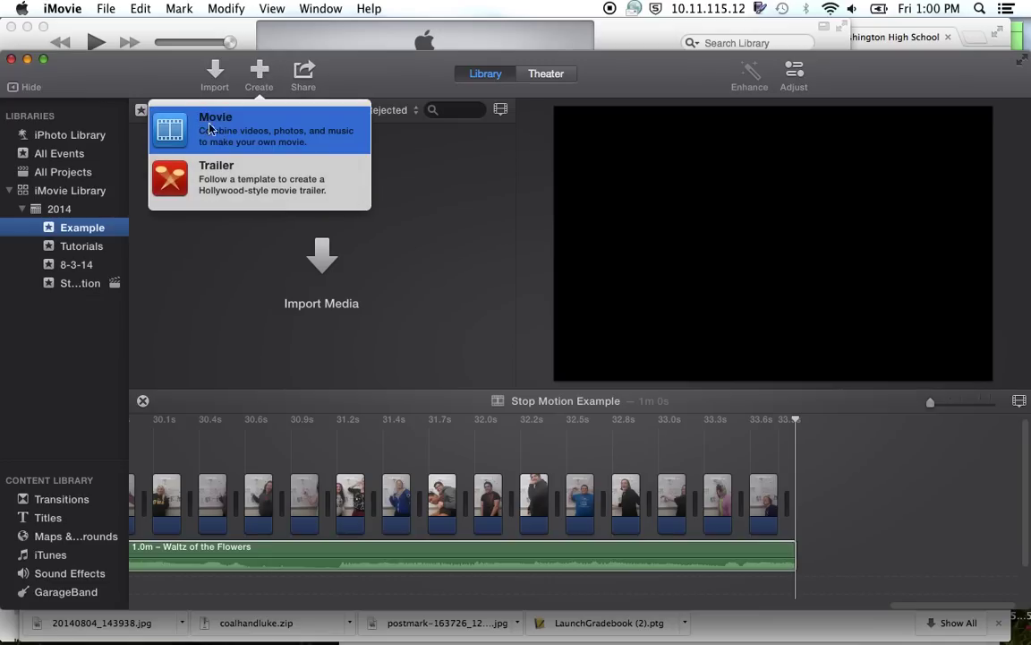
pyautogui.click(232, 136)
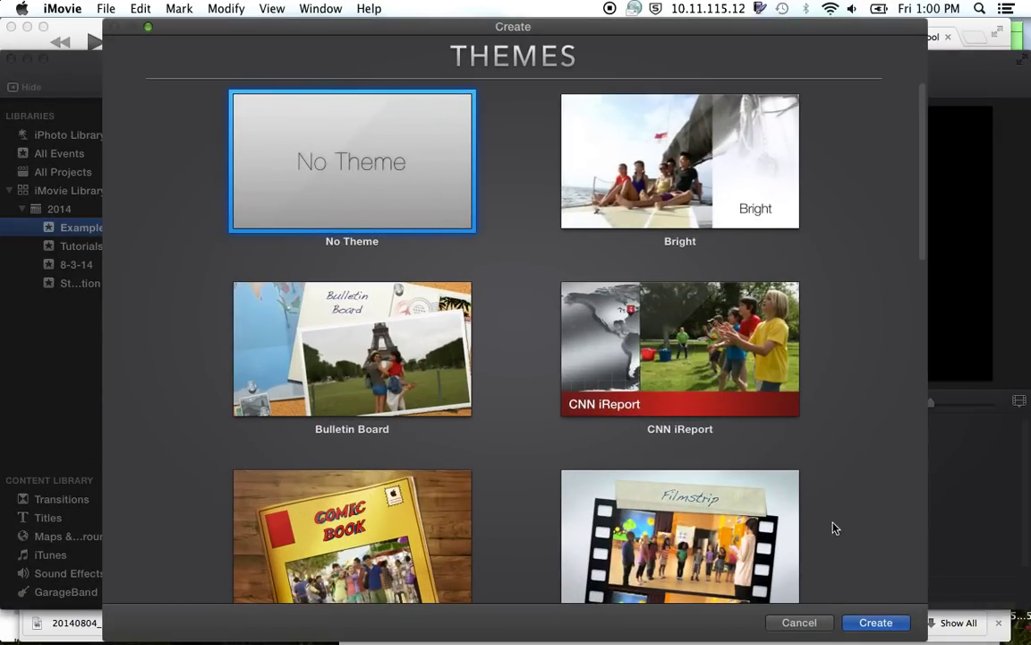
pyautogui.click(876, 627)
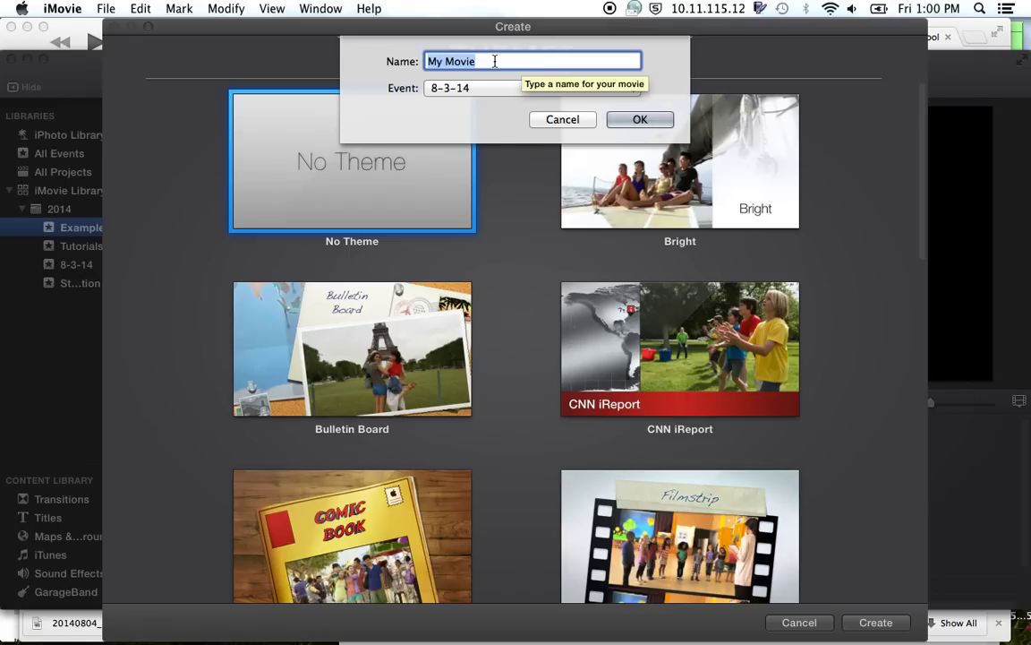
# - Name the movie Example_stopMotion, store it in the Example event, and select the new project in that event
pyautogui.write('E')
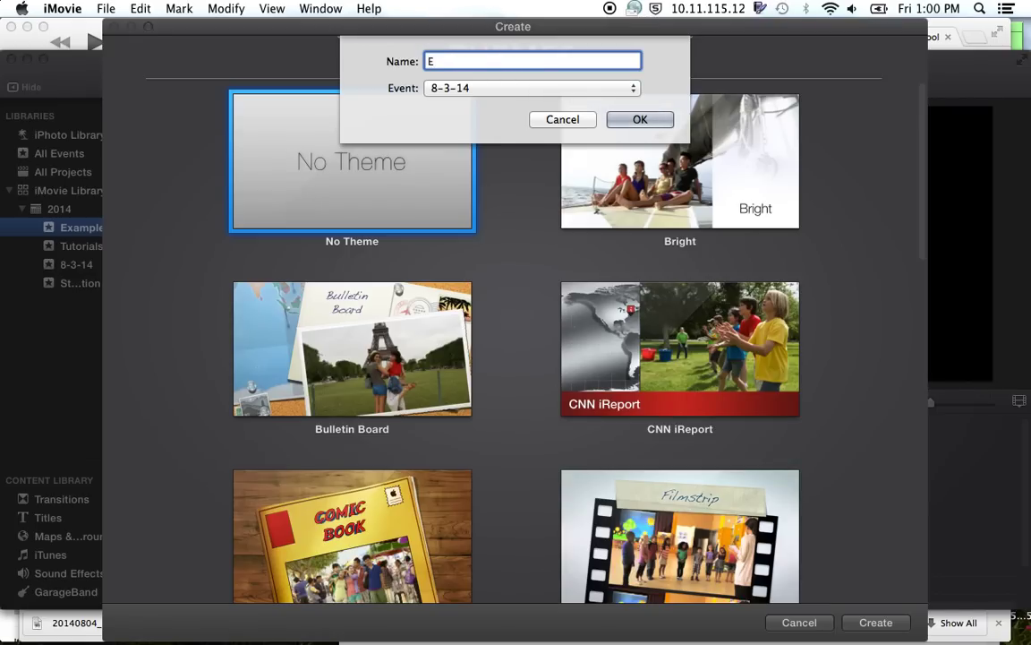
pyautogui.write('xample_stopMotion')
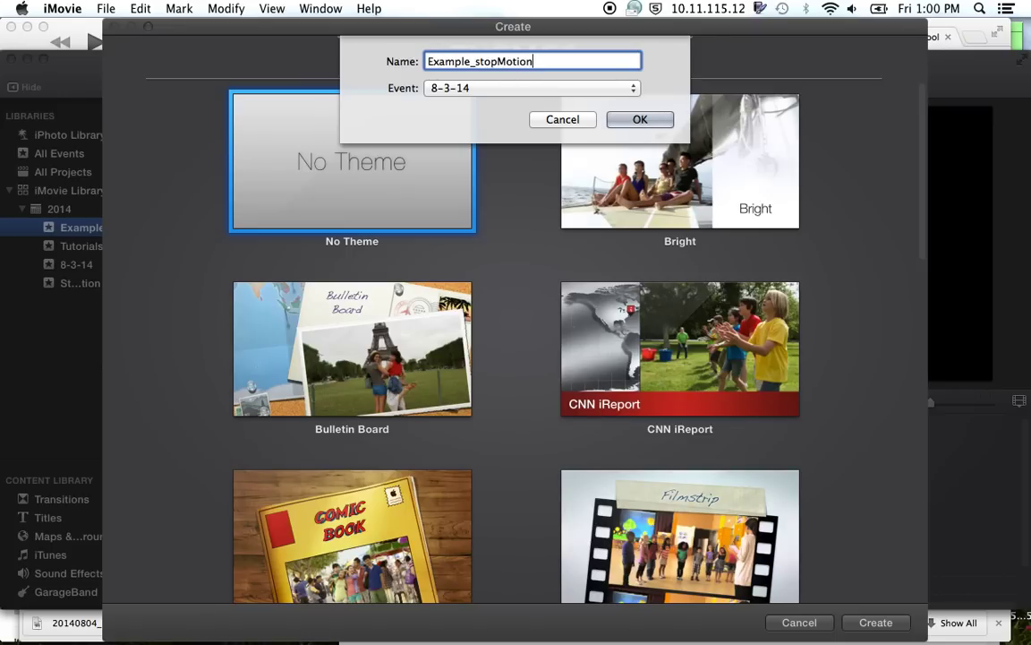
pyautogui.click(631, 87)
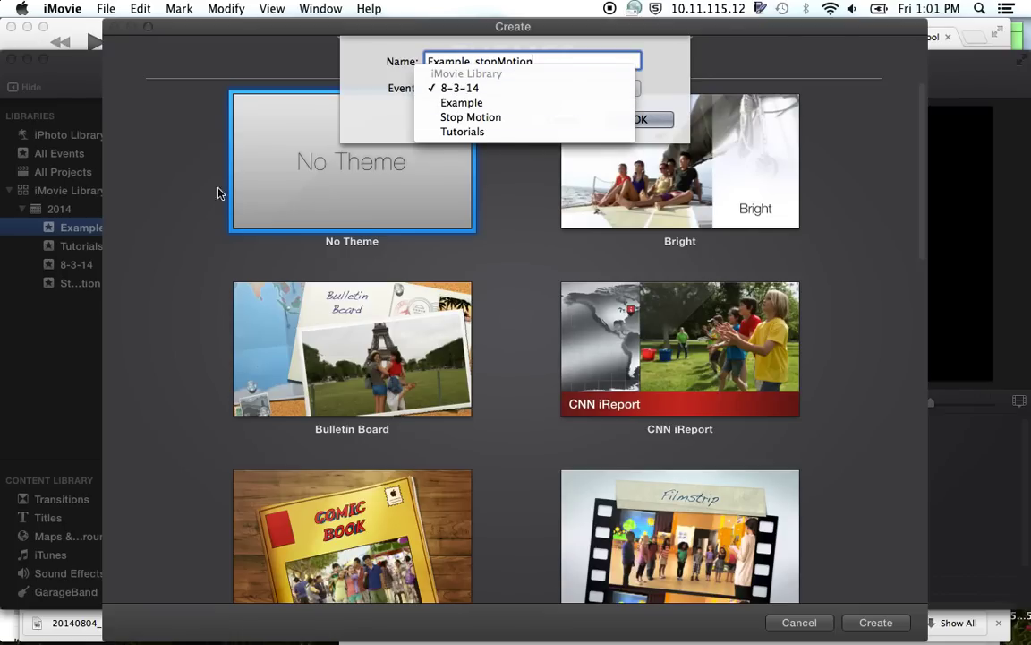
pyautogui.press('Escape')
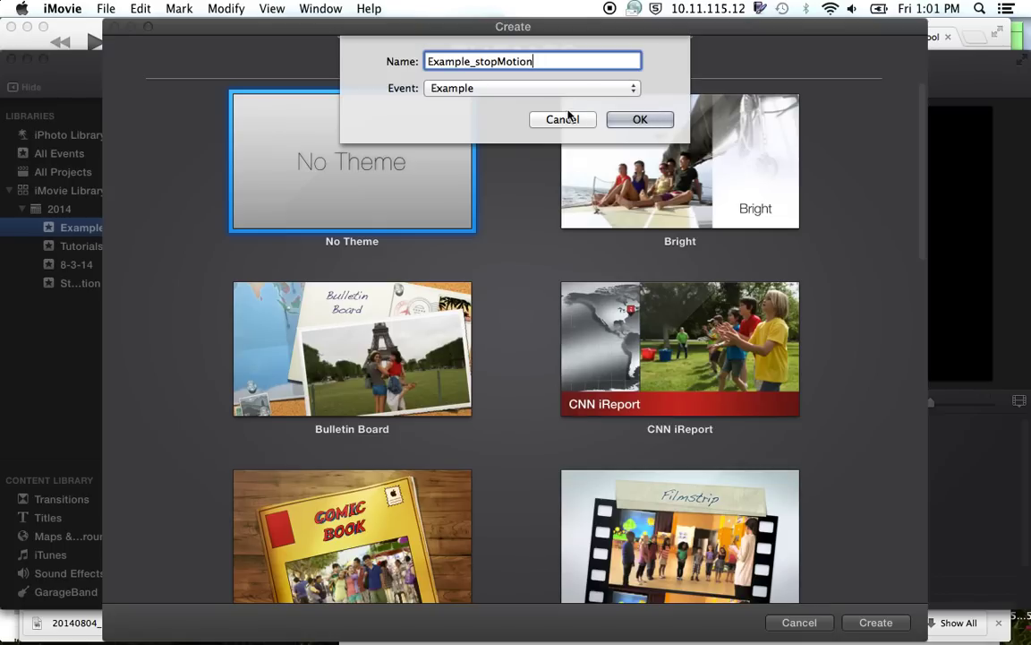
pyautogui.click(658, 122)
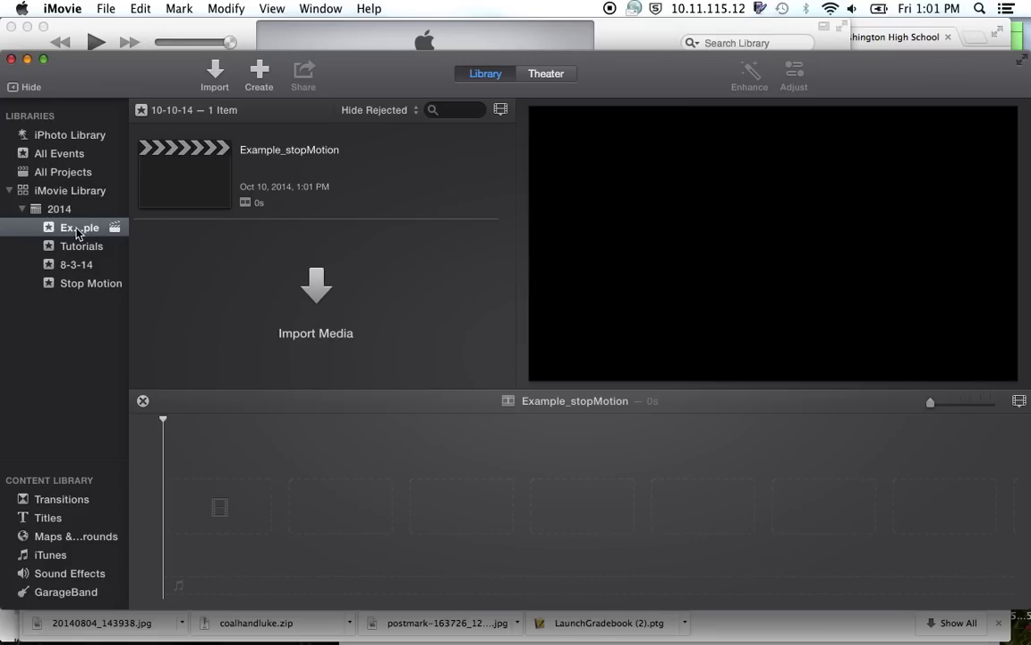
pyautogui.click(191, 183)
pyautogui.click(195, 183)
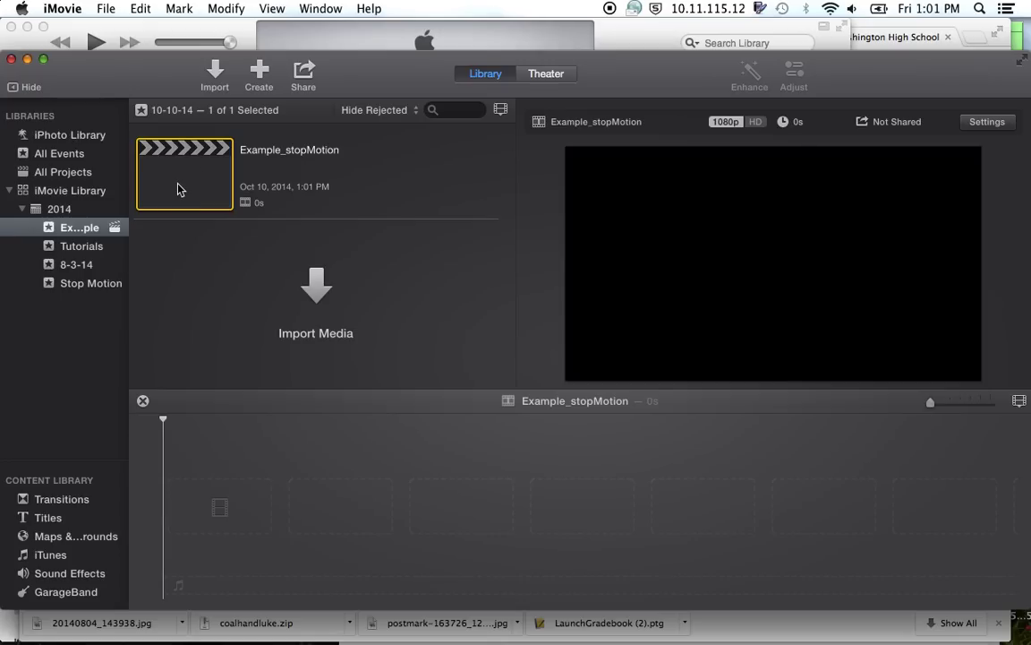
# - Find the May 1, 2014 event in the iPhoto Library and select it
pyautogui.click(67, 139)
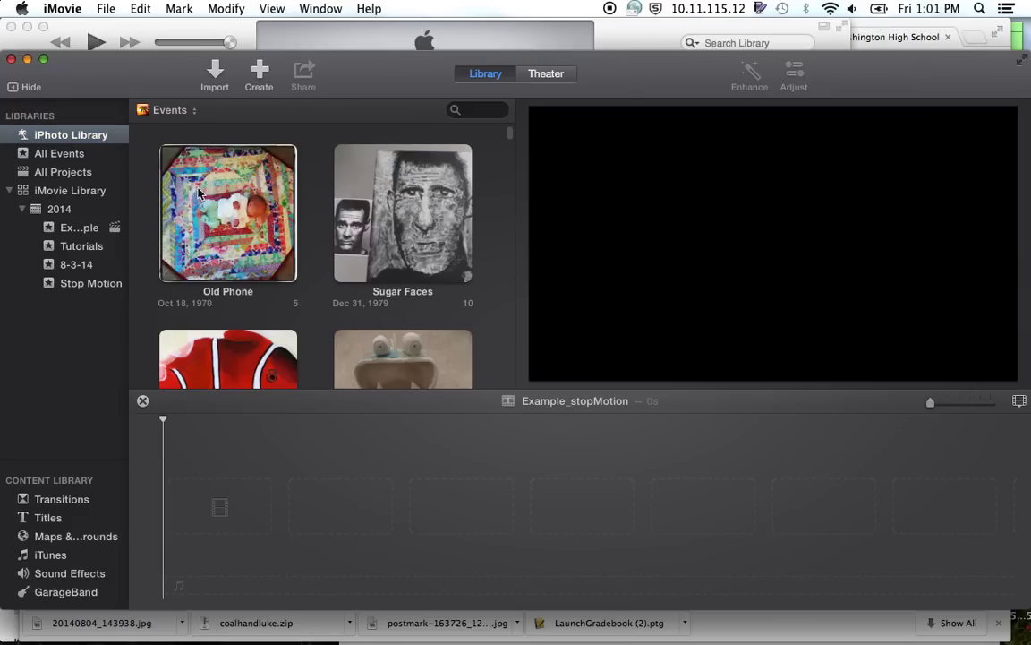
pyautogui.scroll(-5, 322, 290)
pyautogui.scroll(-15, 324, 287)
pyautogui.scroll(-15, 324, 285)
pyautogui.scroll(-12, 324, 284)
pyautogui.scroll(-12, 324, 285)
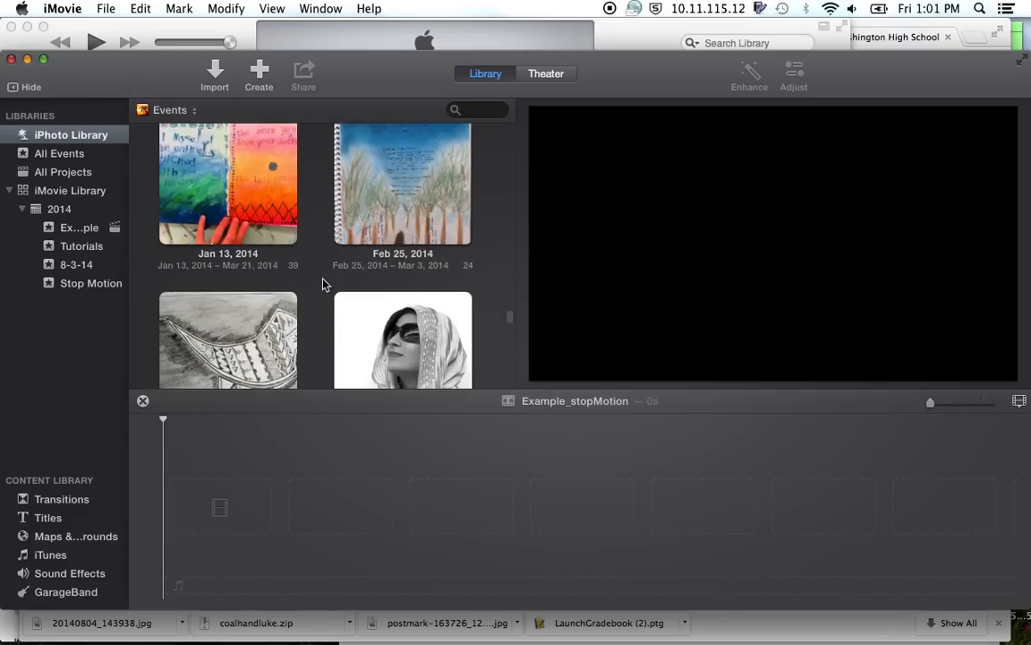
pyautogui.scroll(-10, 324, 284)
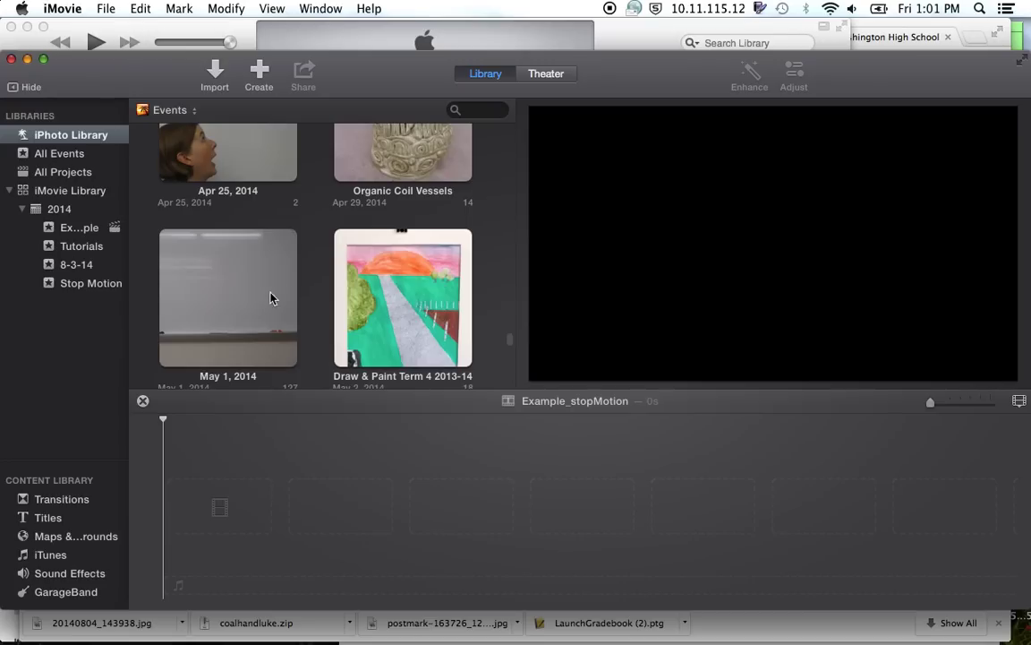
pyautogui.click(276, 297)
pyautogui.scroll(-1, 241, 286)
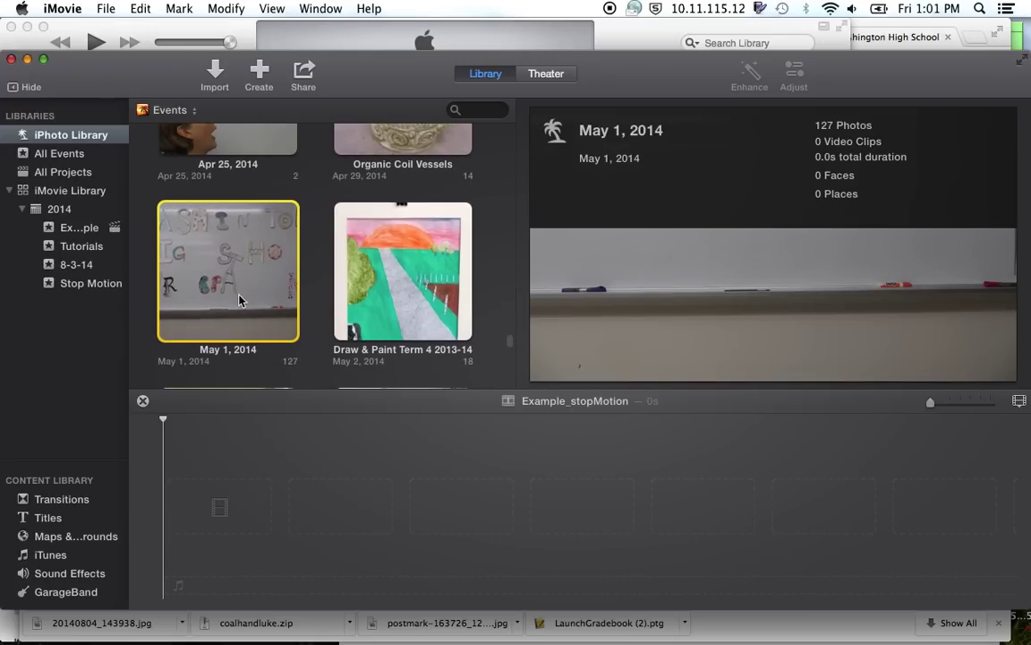
# - Open the May 1, 2014 event to show its individual photos
pyautogui.click(234, 341)
pyautogui.moveTo(234, 341); pyautogui.dragTo(313, 516)
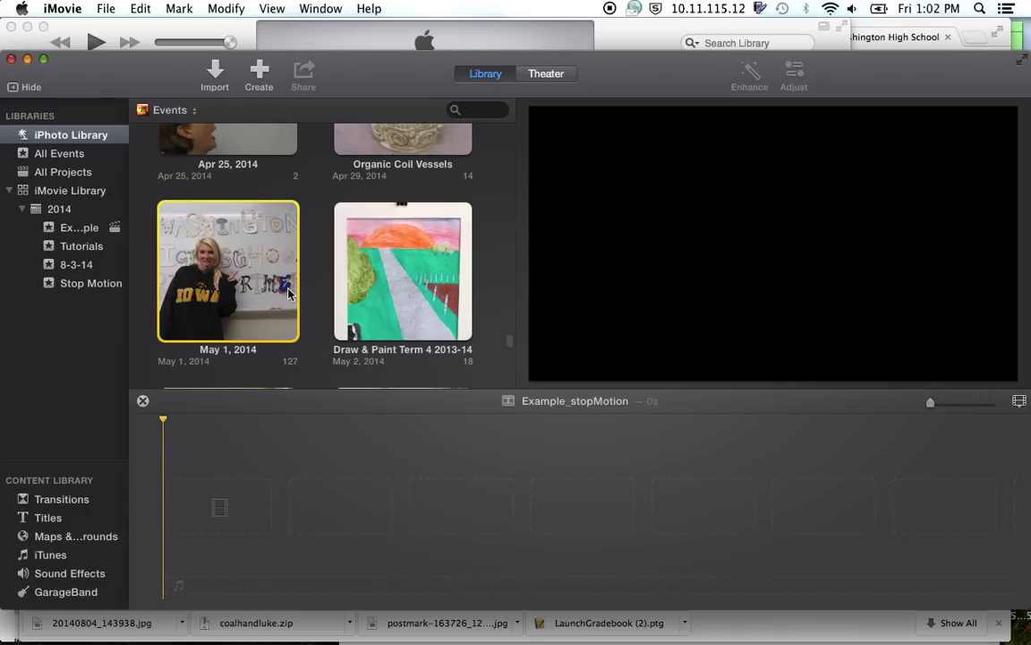
pyautogui.click(246, 276)
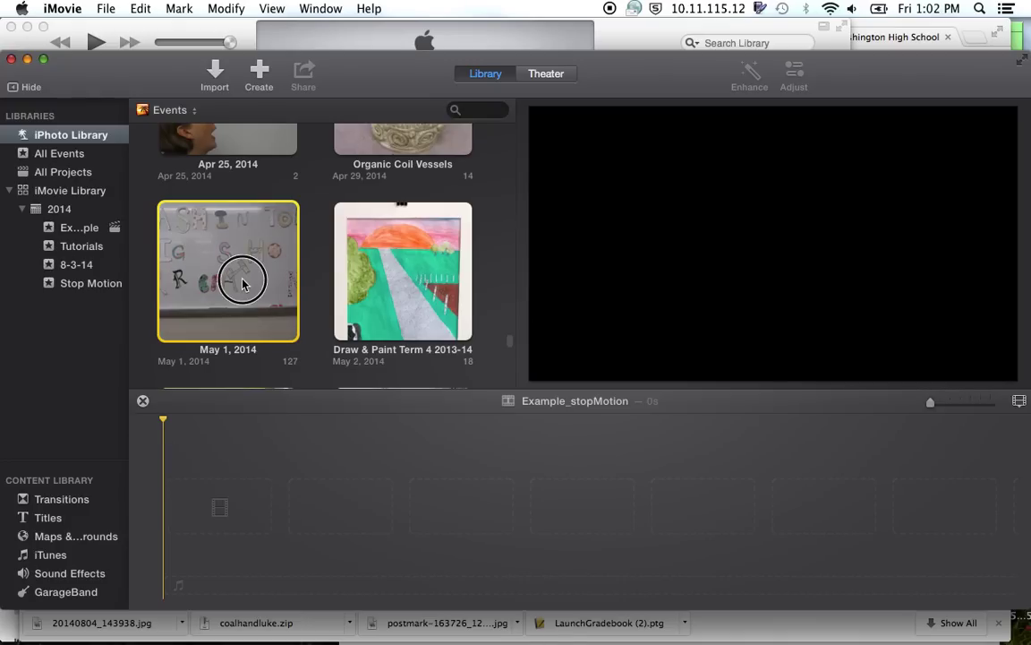
pyautogui.doubleClick(291, 264)
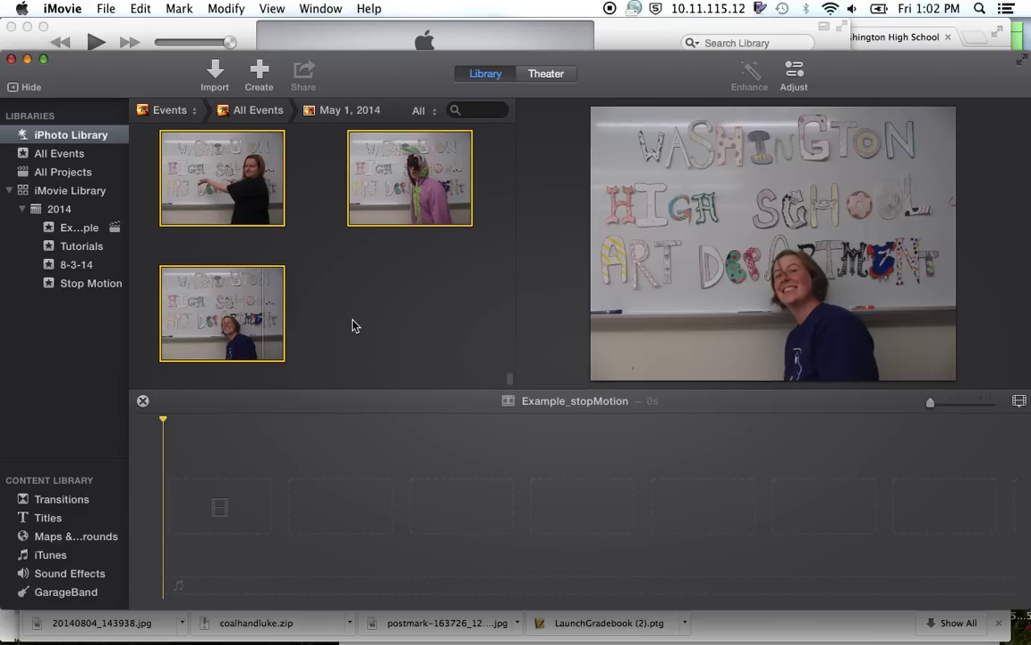
# - Add all photos of the May 1, 2014 event to the beginning of the Example_stopMotion timeline
pyautogui.scroll(5, 336, 314)
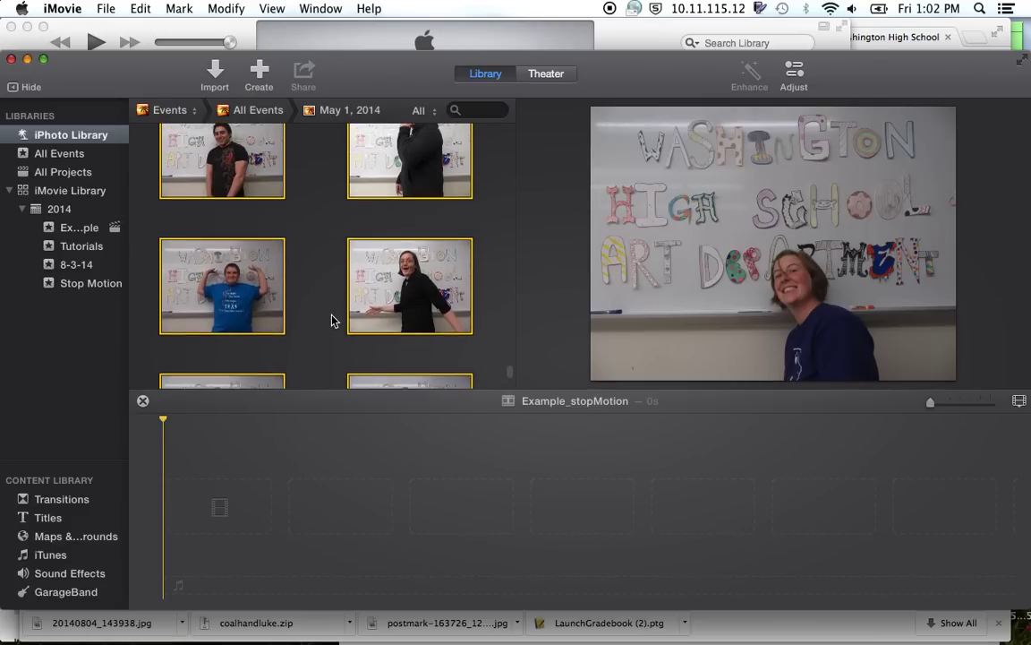
pyautogui.scroll(8, 331, 320)
pyautogui.scroll(8, 332, 313)
pyautogui.scroll(8, 329, 294)
pyautogui.moveTo(510, 327); pyautogui.dragTo(508, 132)
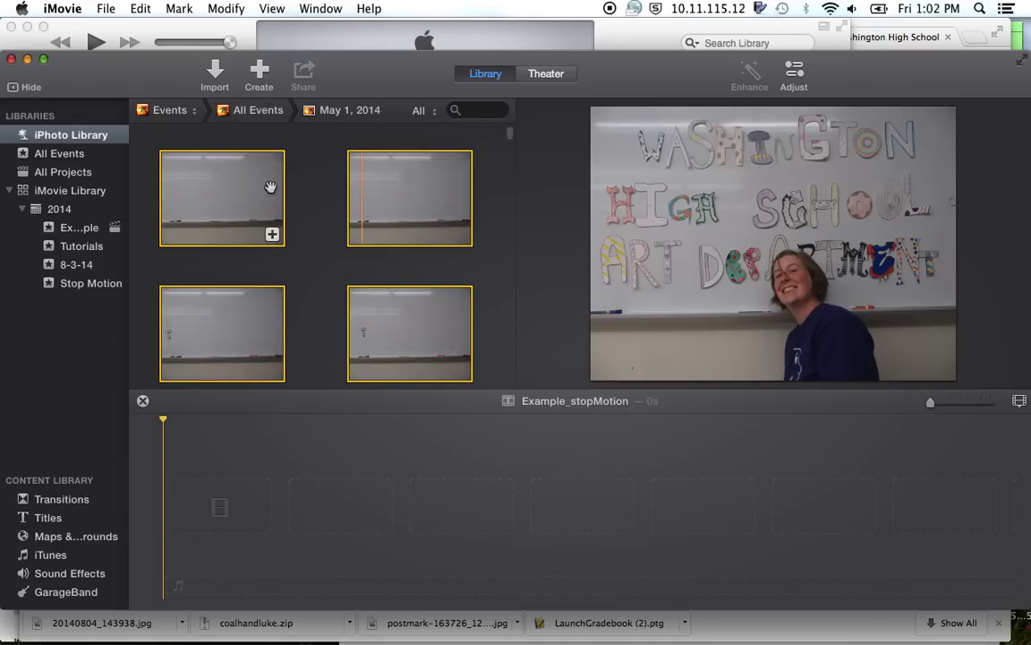
pyautogui.moveTo(217, 191); pyautogui.dragTo(226, 492)
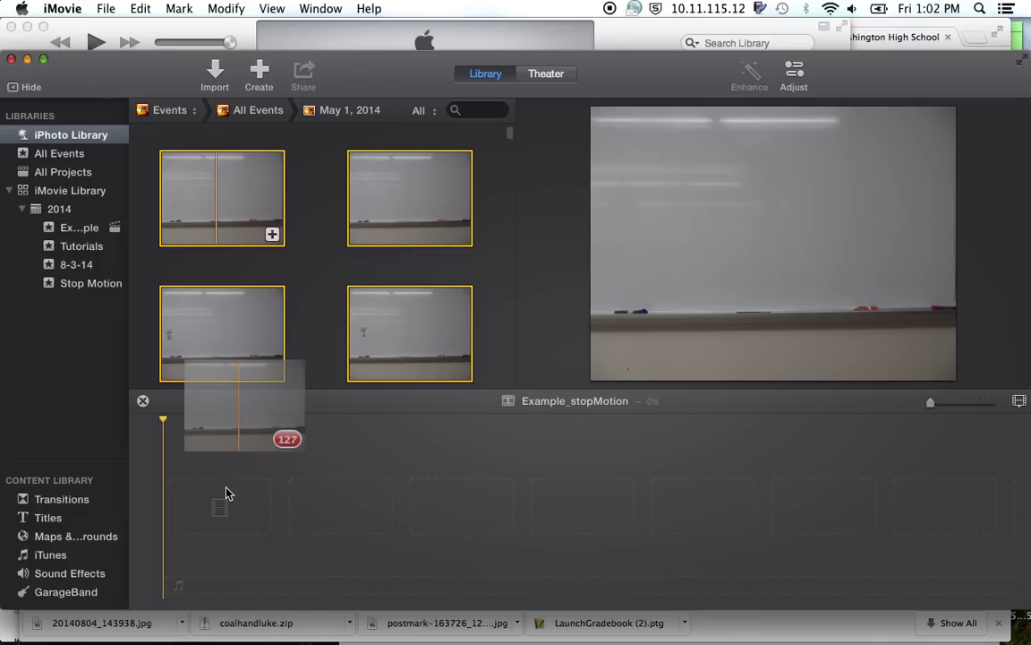
pyautogui.moveTo(226, 492); pyautogui.dragTo(226, 492)
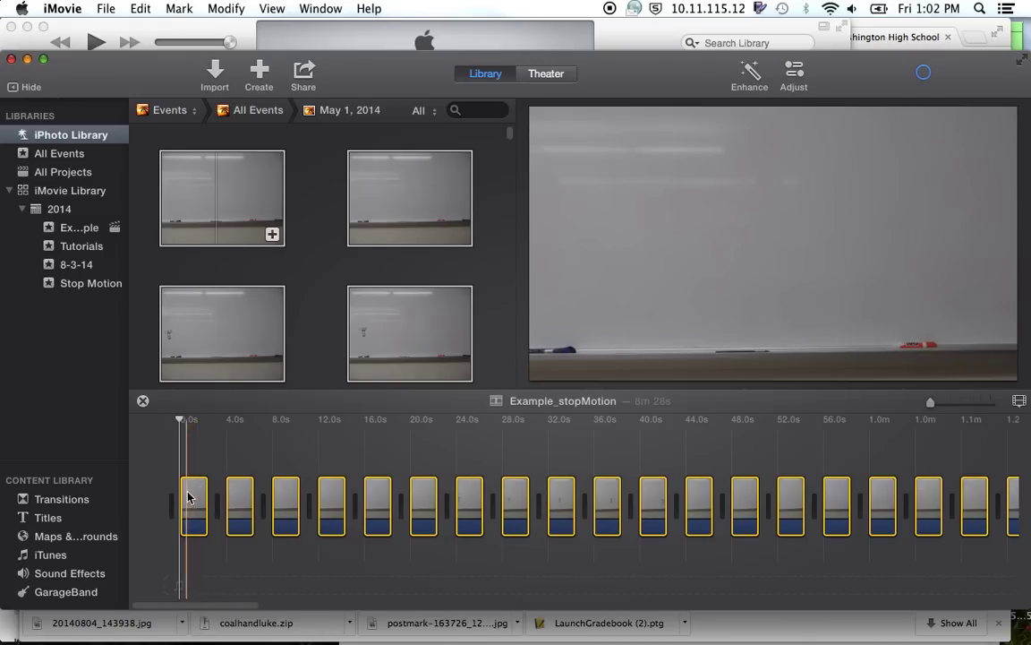
# - Select all photos in the Example_stopMotion timeline and set their duration to 0.3 seconds
pyautogui.click(194, 498)
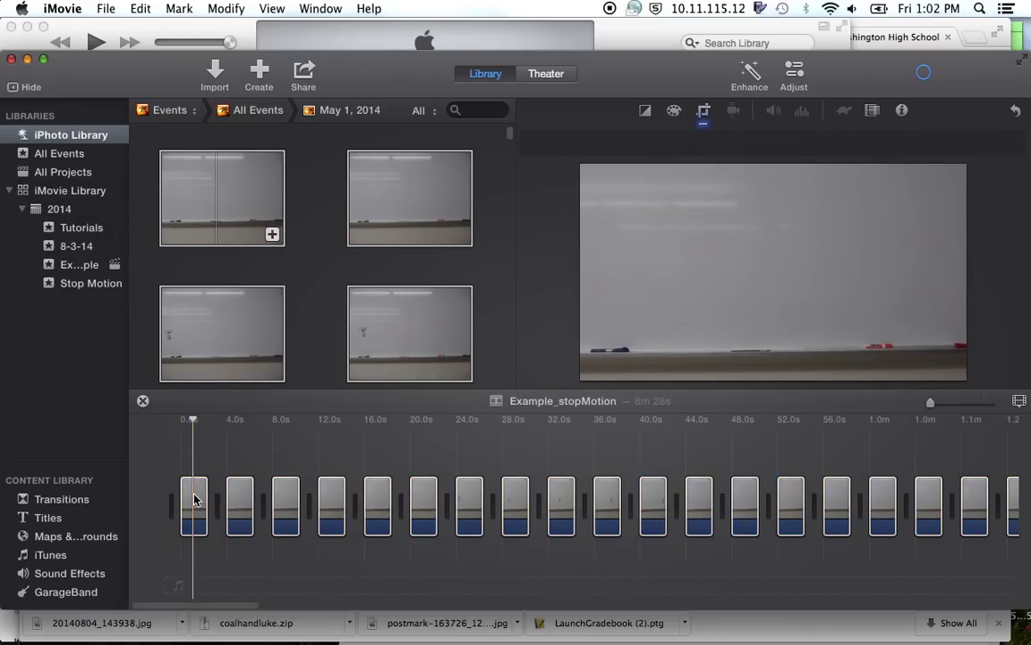
pyautogui.press('super+a')
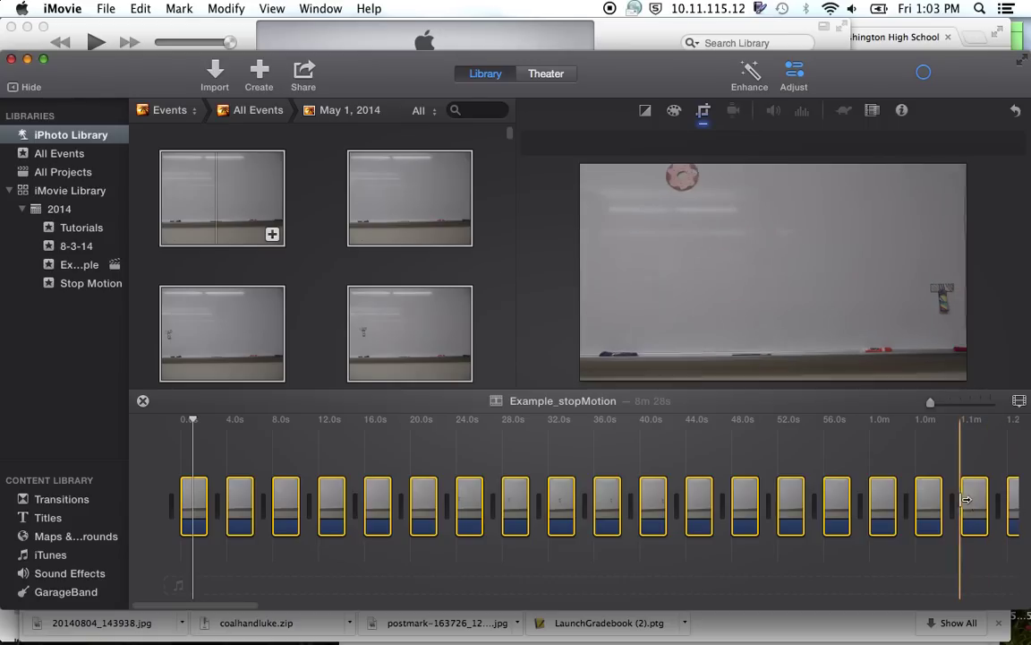
pyautogui.click(882, 506)
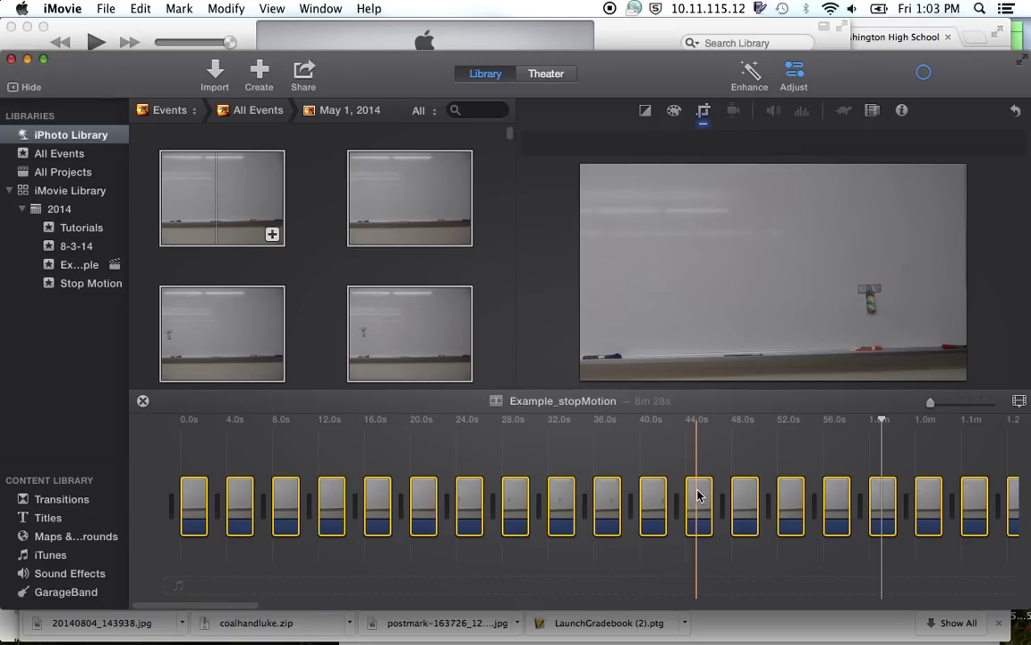
pyautogui.moveTo(651, 305)
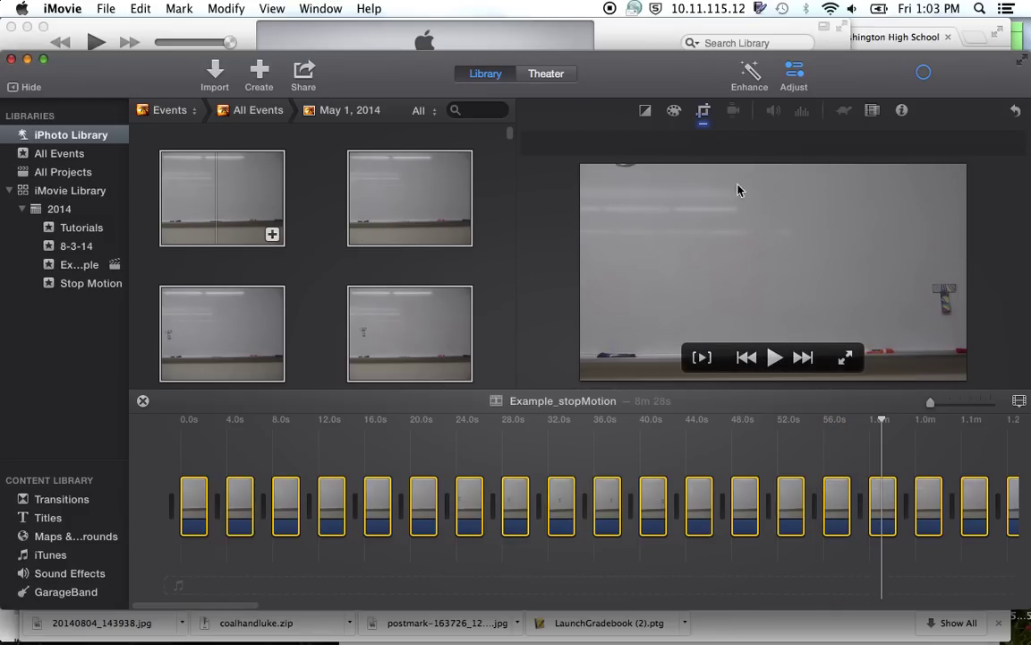
pyautogui.click(902, 112)
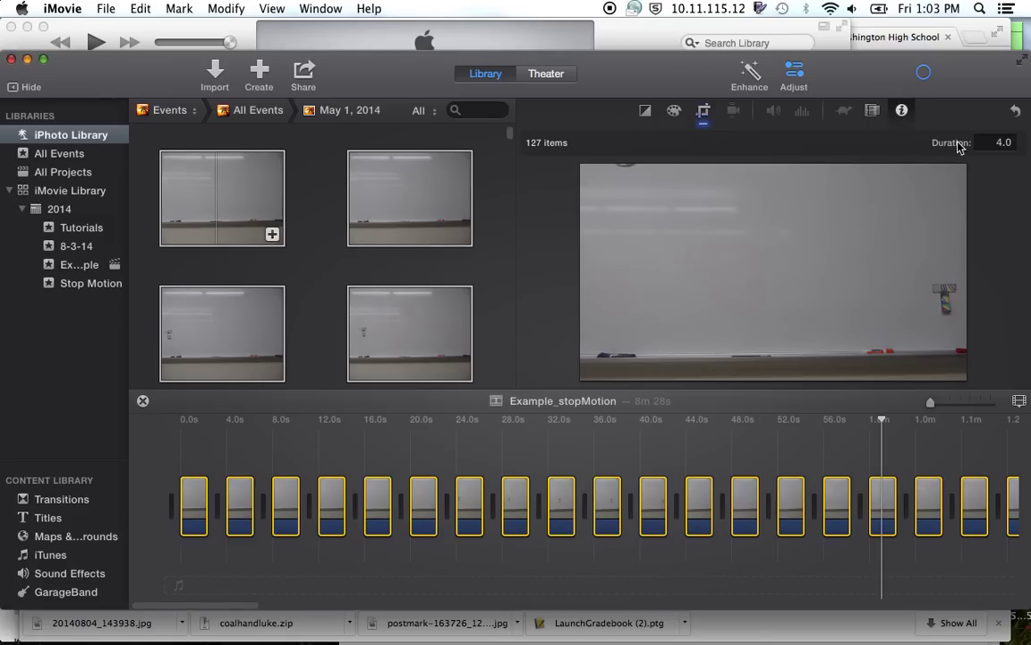
pyautogui.click(996, 143)
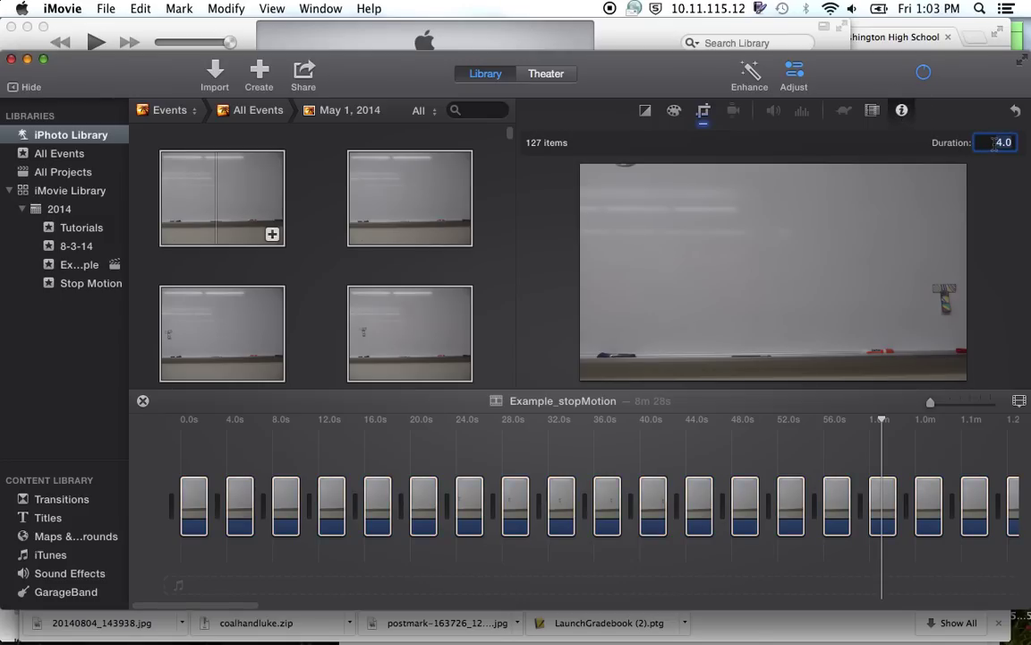
pyautogui.write('0')
pyautogui.press('Return')
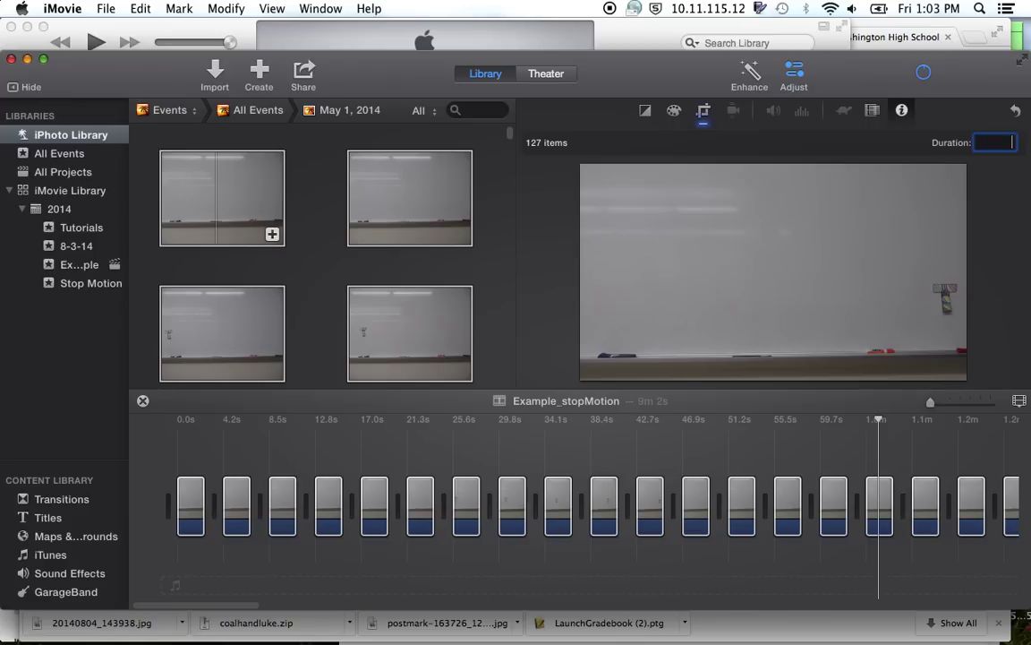
pyautogui.press('Escape')
pyautogui.write('0.3')
pyautogui.press('Escape')
pyautogui.press('BackSpace')
pyautogui.press('Escape')
pyautogui.write('0.3')
pyautogui.press('Return')
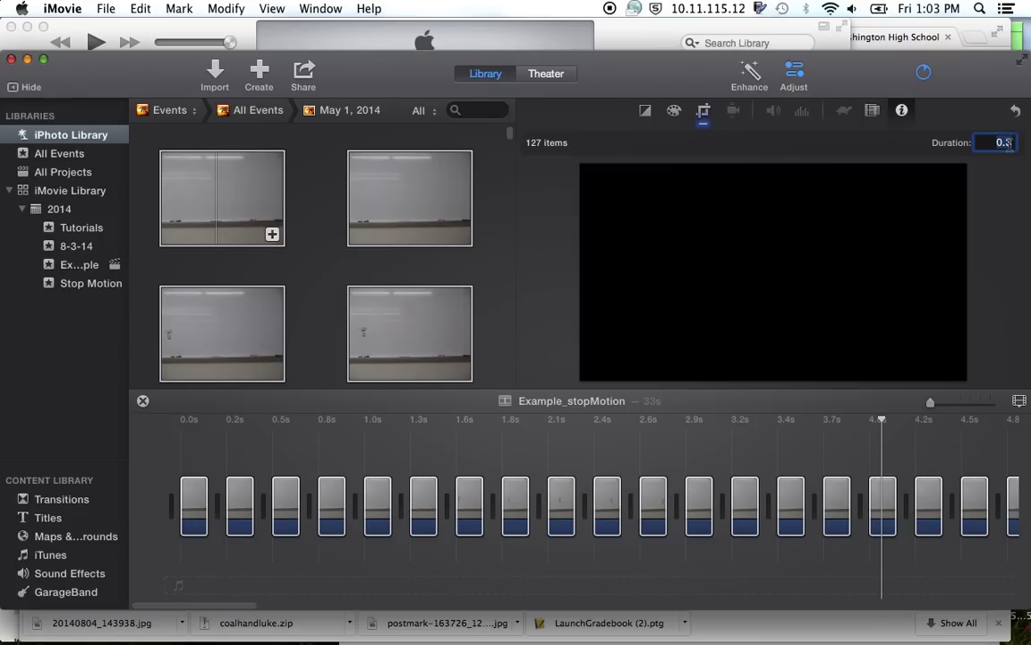
# - Set the crop style of all selected photos to Fit instead of Ken Burns
pyautogui.click(704, 112)
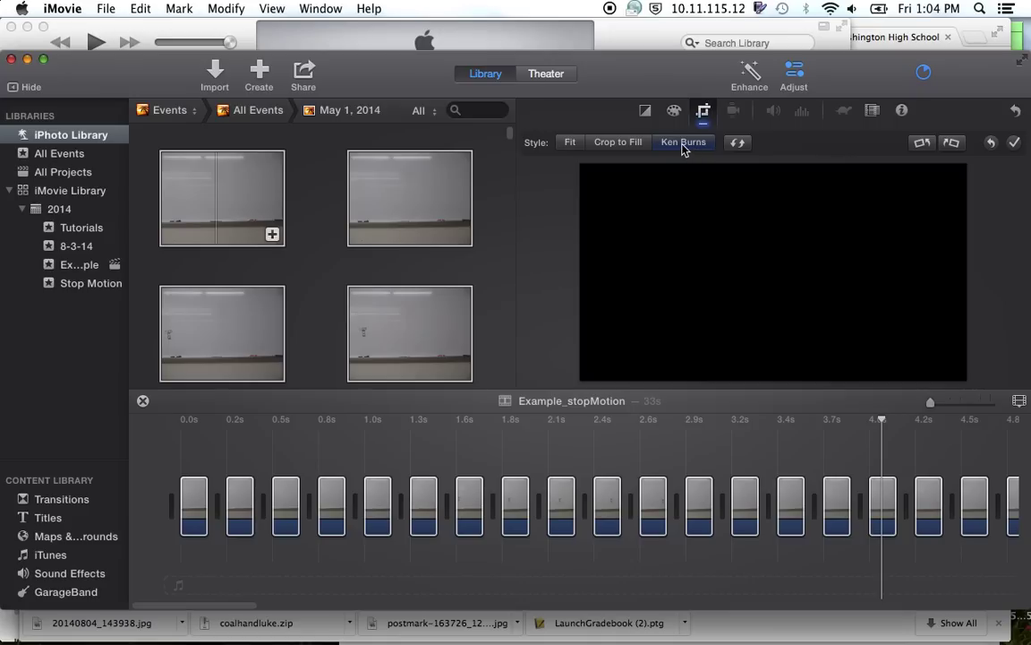
pyautogui.moveTo(702, 299)
pyautogui.click(570, 143)
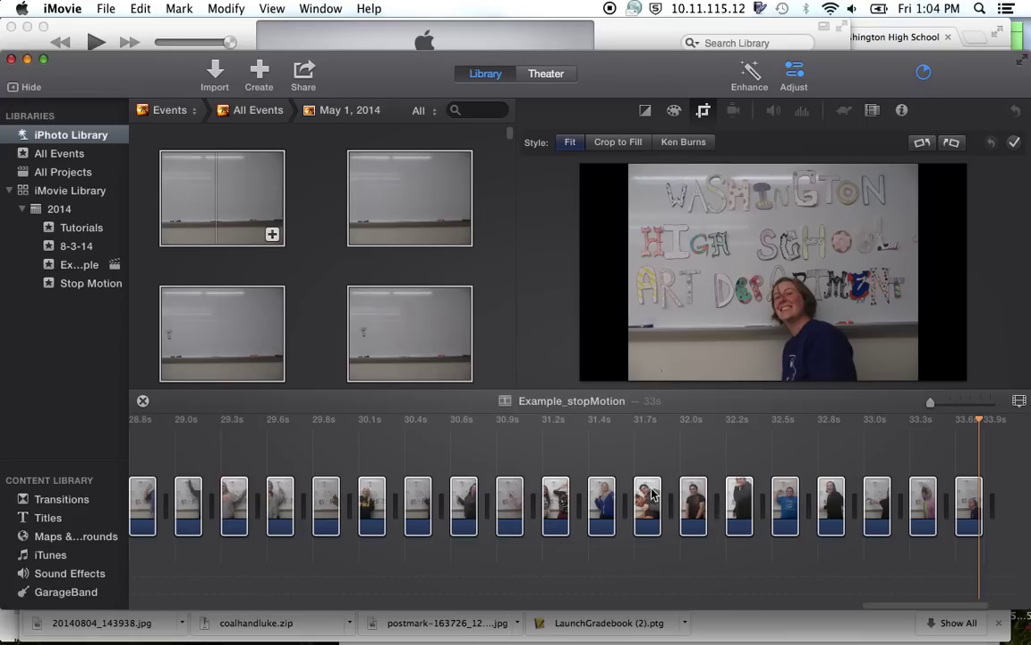
# - Return the playhead to the start of the timeline and preview part of the movie
pyautogui.moveTo(657, 371)
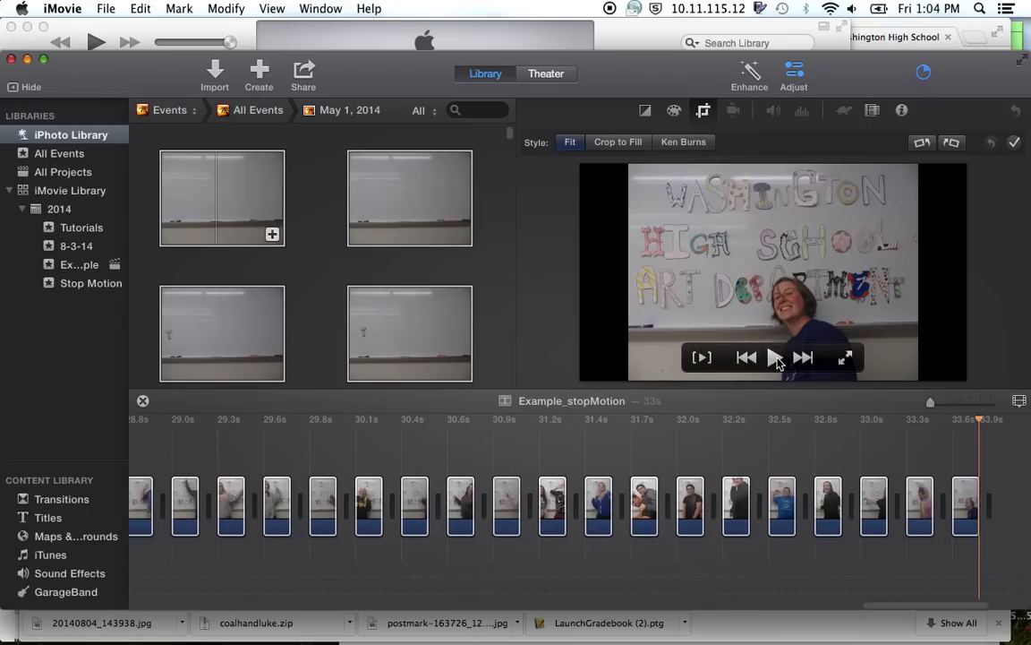
pyautogui.moveTo(954, 421); pyautogui.dragTo(189, 448)
pyautogui.moveTo(672, 325)
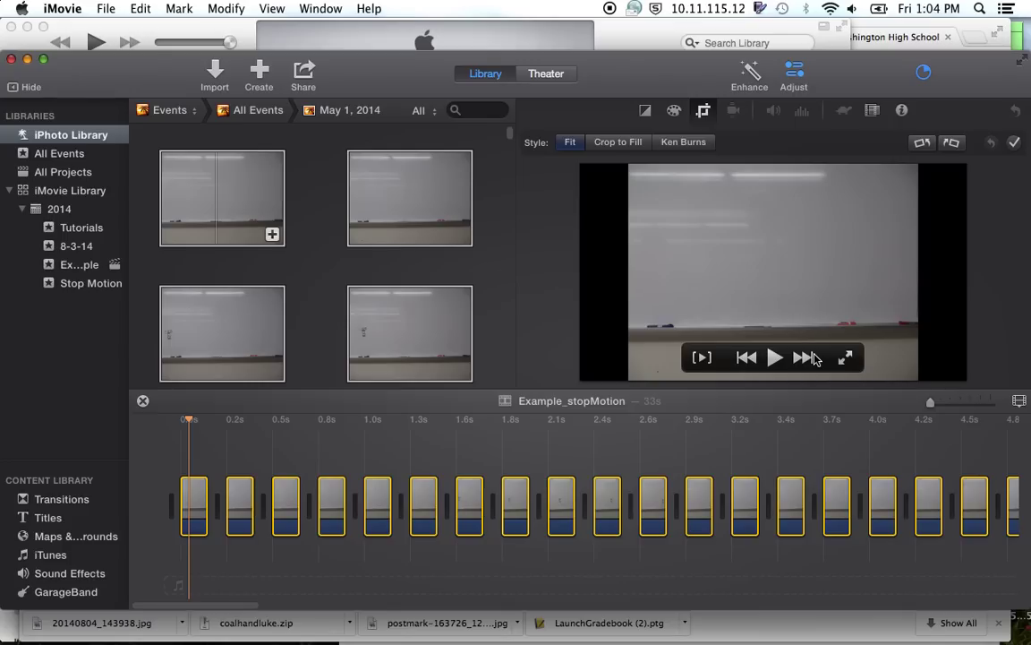
pyautogui.click(775, 357)
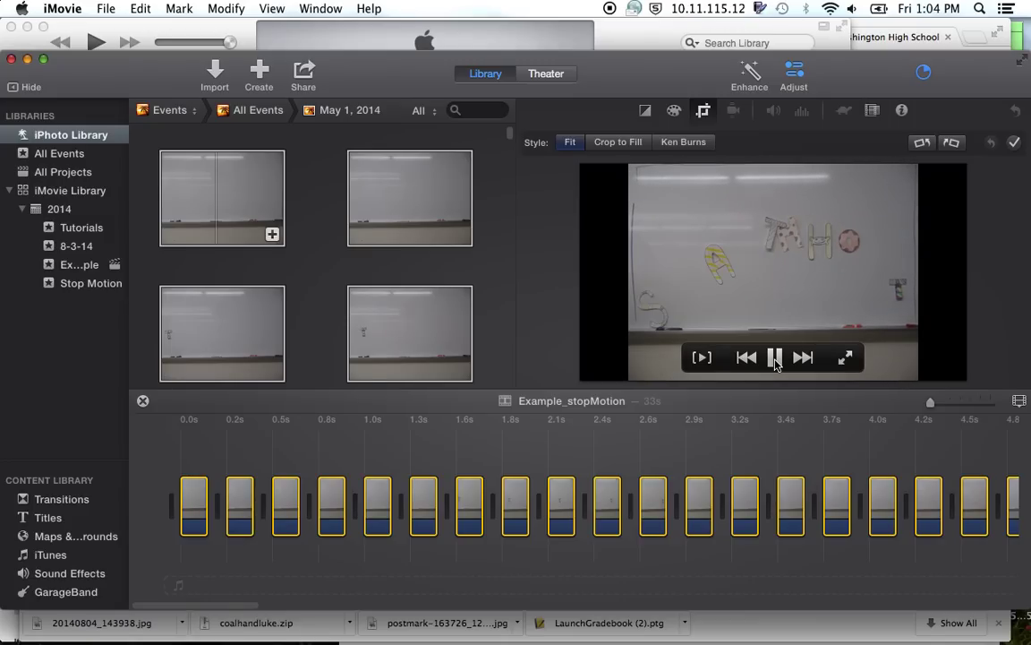
pyautogui.click(775, 357)
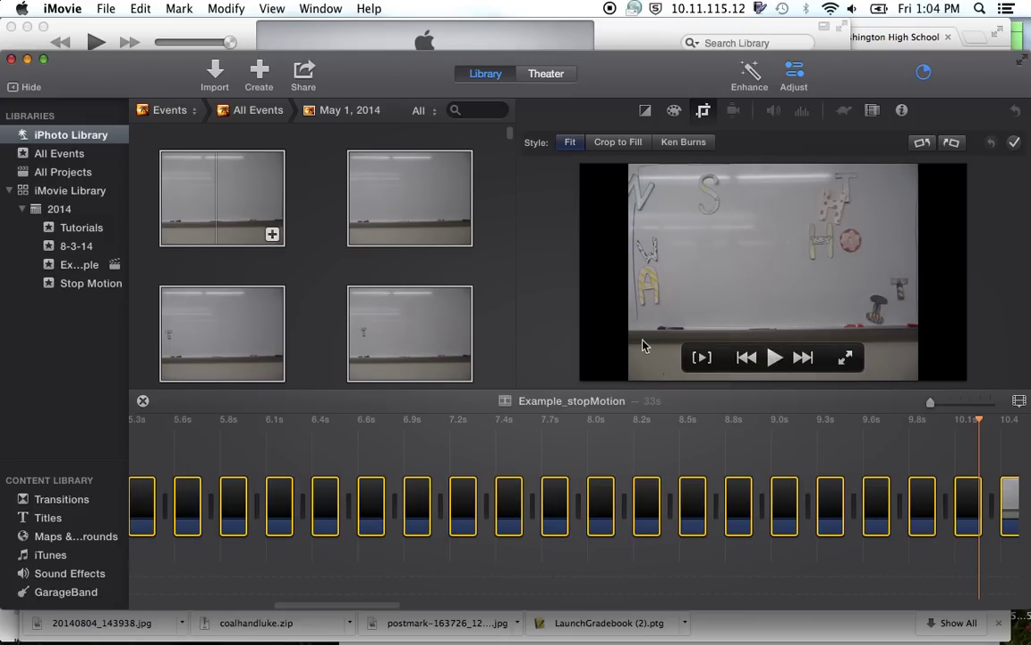
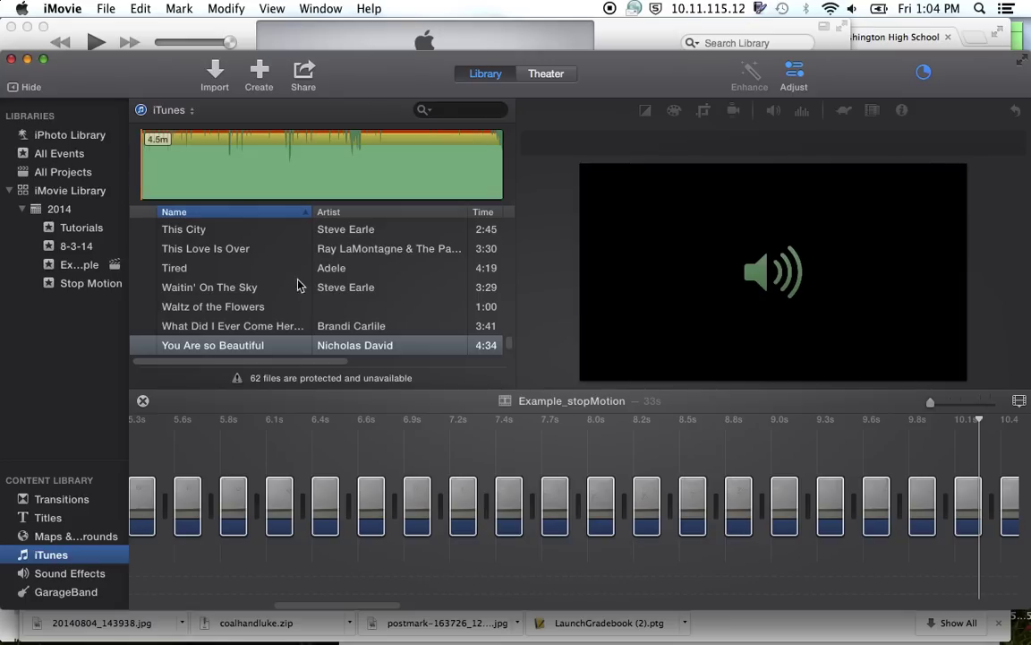
# - Look through the songs in the iTunes music list for a possible soundtrack
pyautogui.scroll(-1, 332, 285)
pyautogui.scroll(4, 331, 286)
pyautogui.scroll(5, 333, 292)
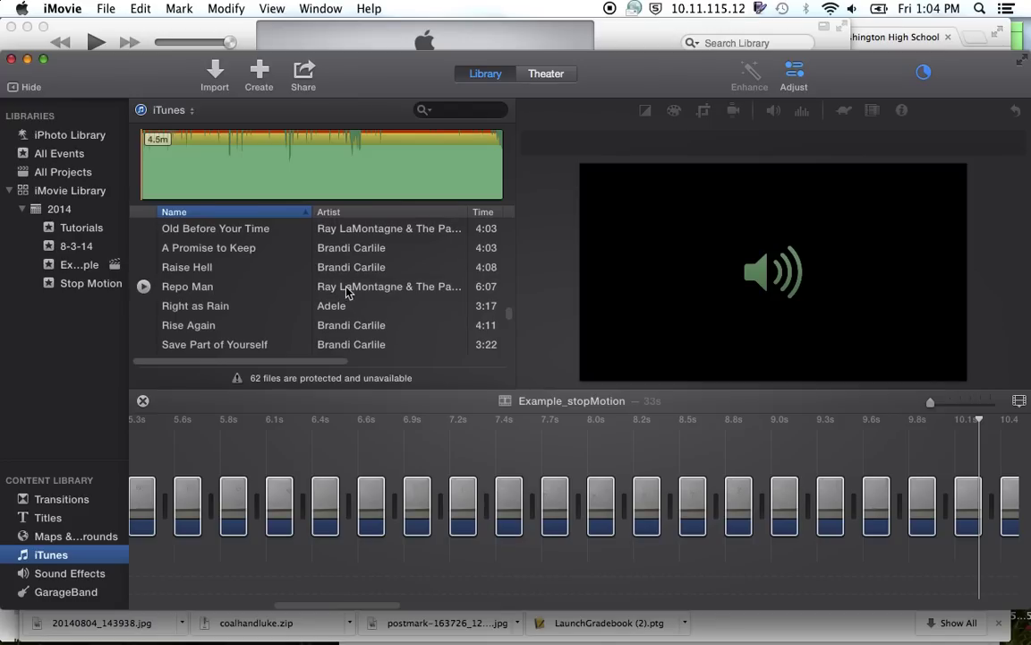
pyautogui.scroll(-3, 354, 291)
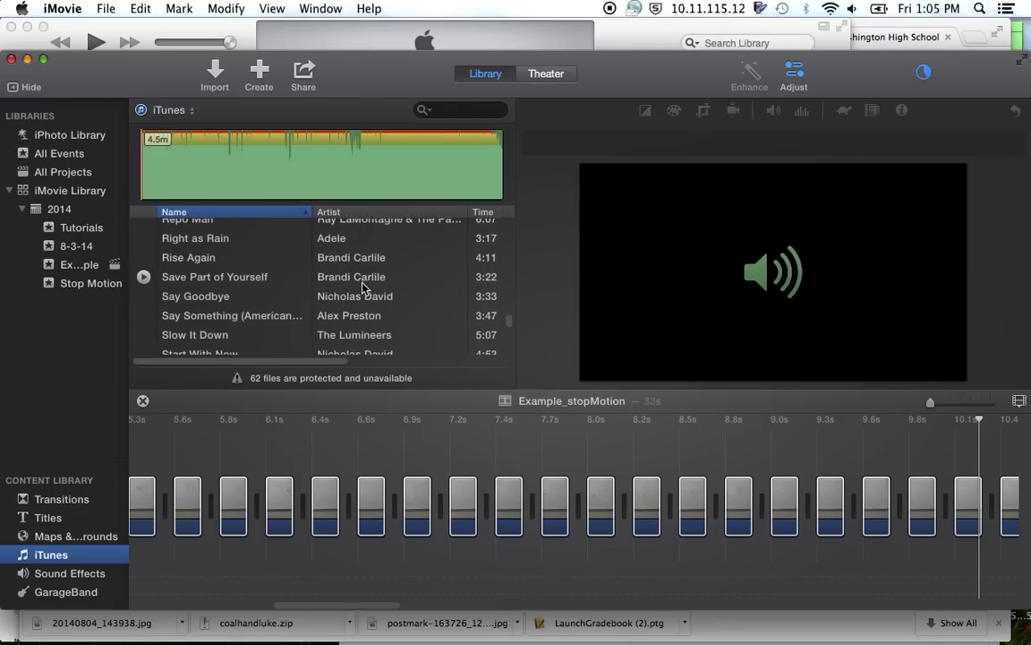
pyautogui.scroll(-4, 362, 286)
pyautogui.scroll(-1, 358, 290)
# - Switch to Chrome and open the Library page of the Washington High School website
pyautogui.moveTo(463, 631)
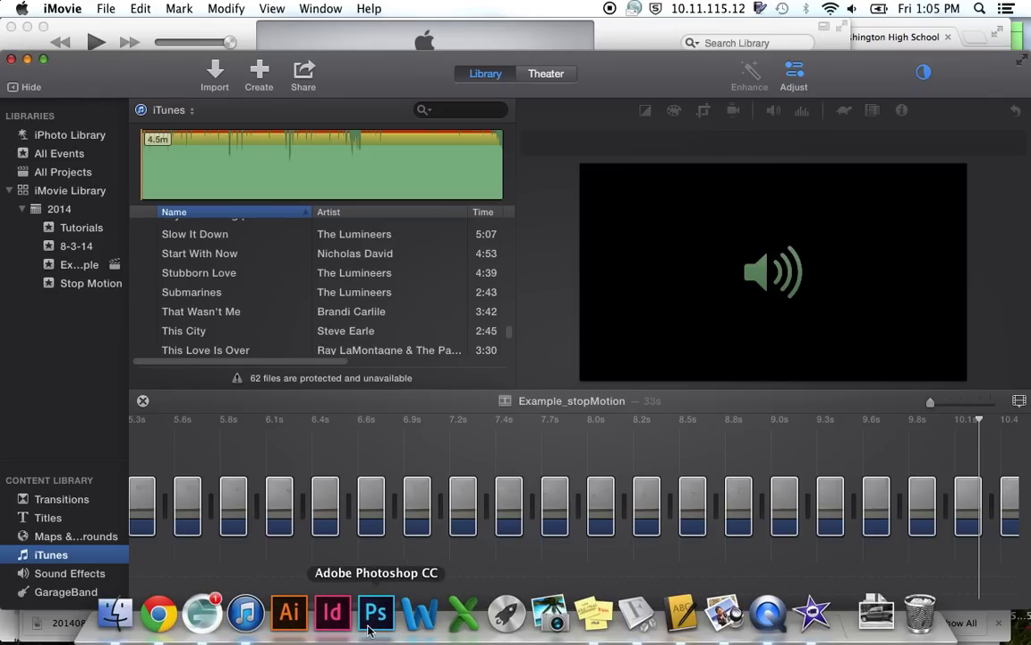
pyautogui.click(160, 614)
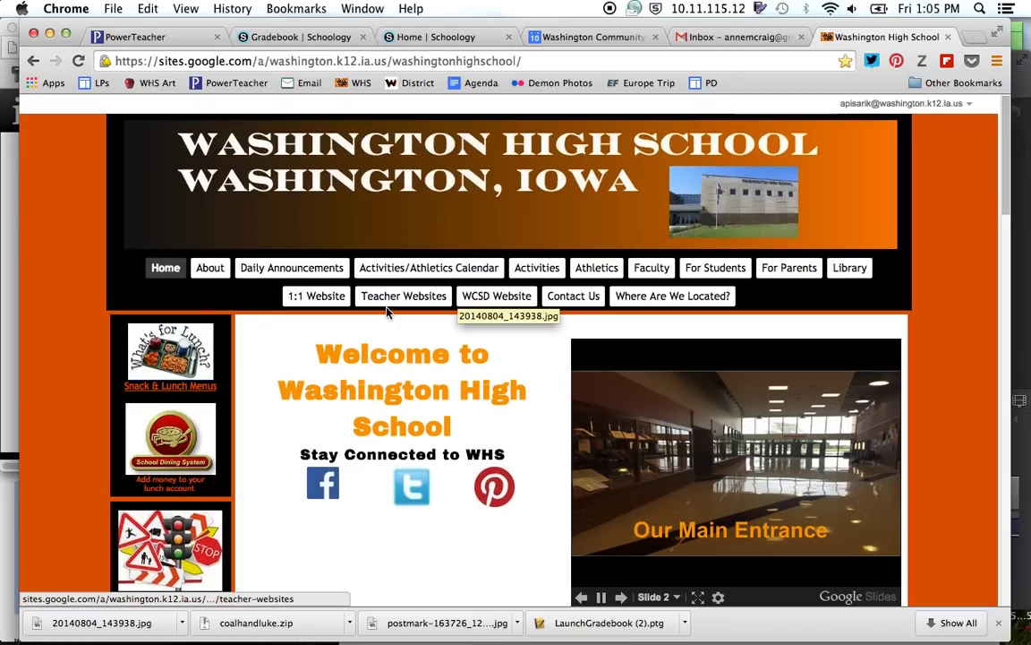
pyautogui.scroll(-1, 590, 298)
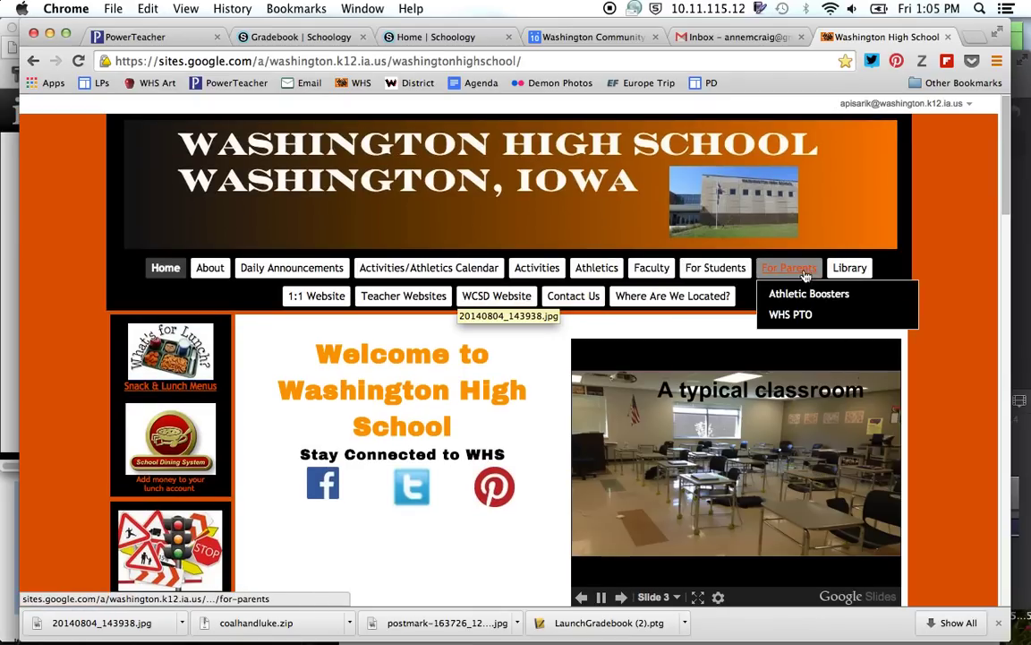
pyautogui.click(855, 269)
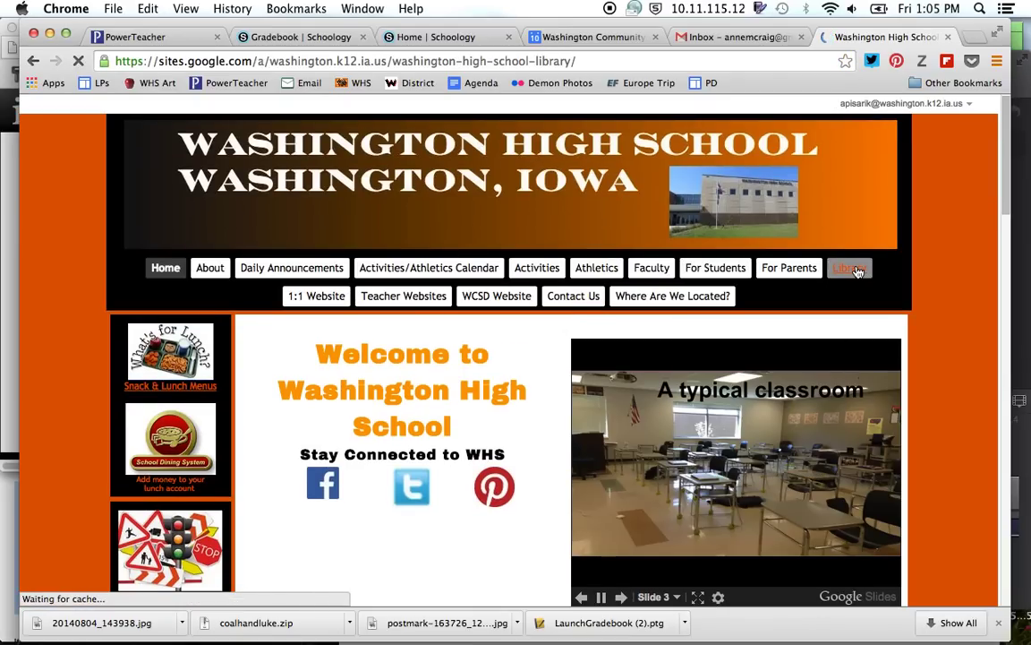
# - Open the Iowa AEA Online resources from the library page and go to the Soundzabound royalty-free music site
pyautogui.scroll(-2, 400, 349)
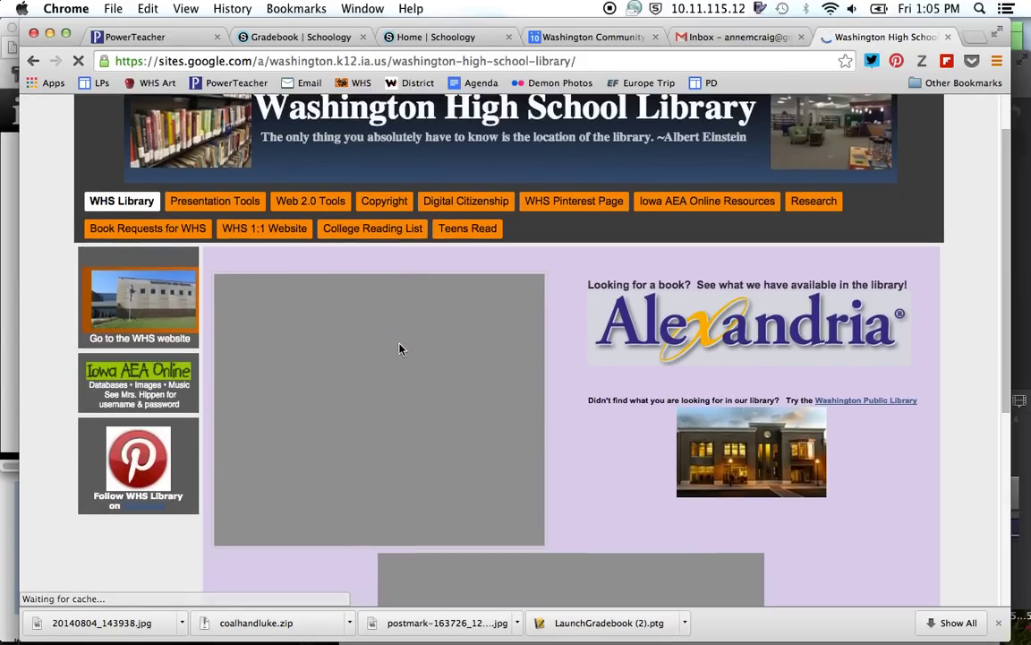
pyautogui.scroll(-2, 401, 350)
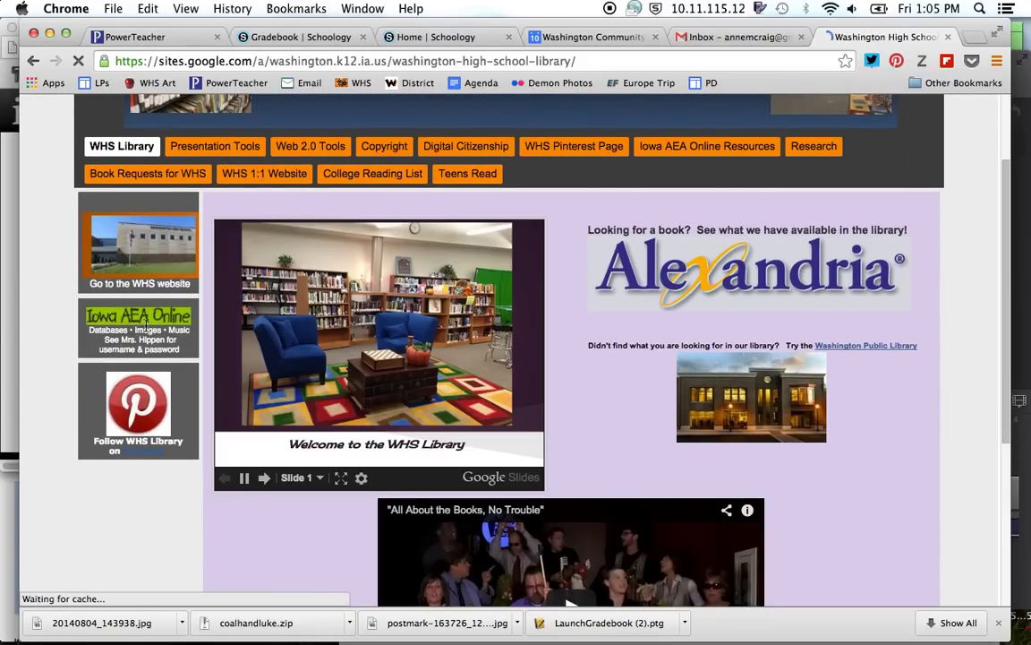
pyautogui.click(137, 322)
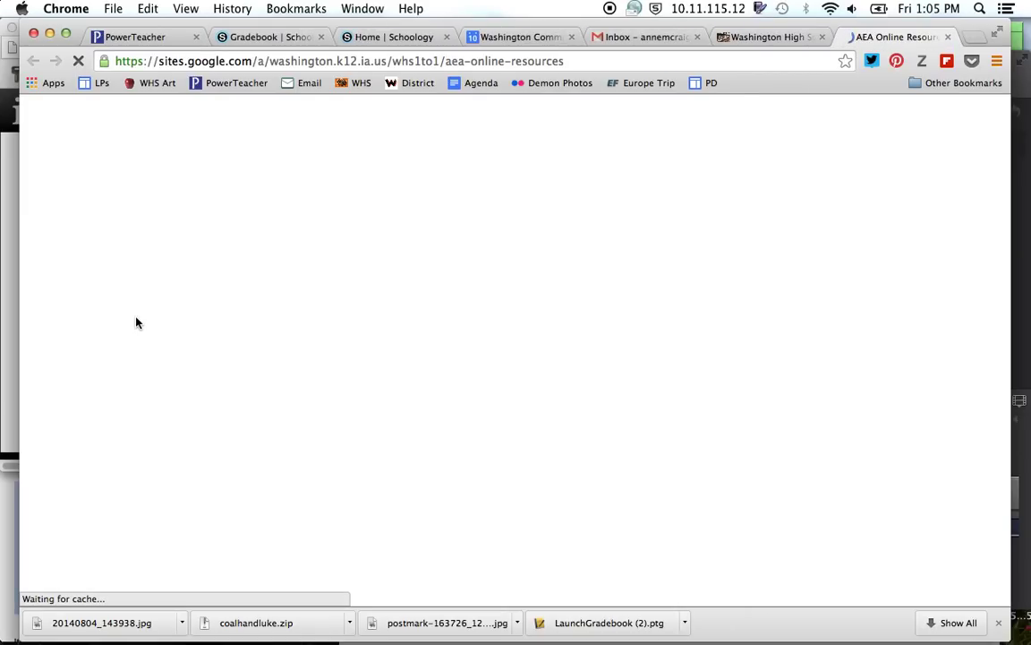
pyautogui.scroll(-10, 387, 363)
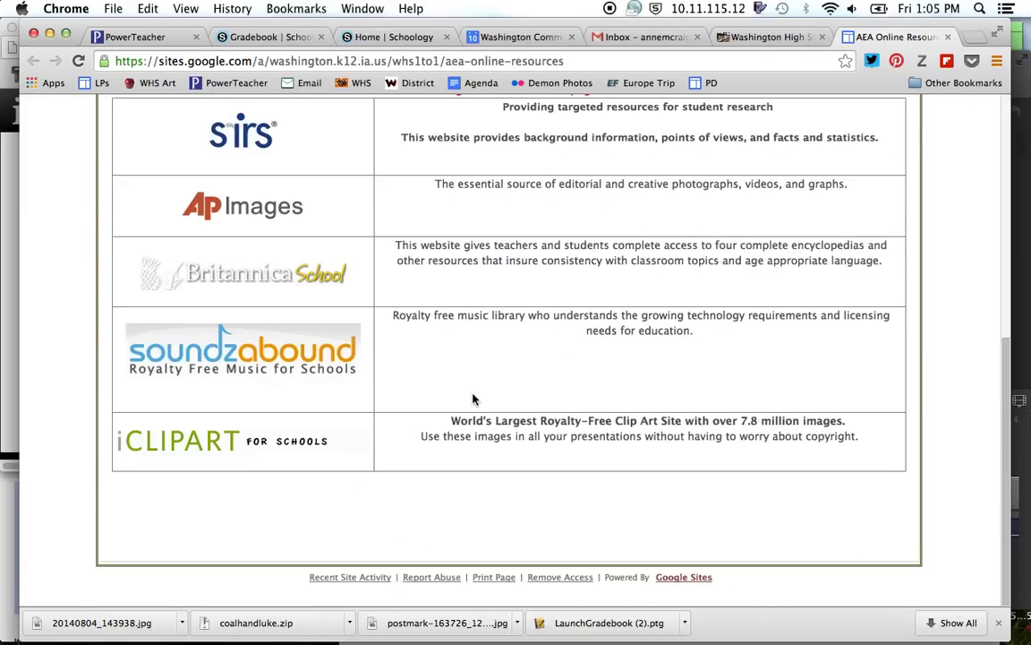
pyautogui.click(256, 370)
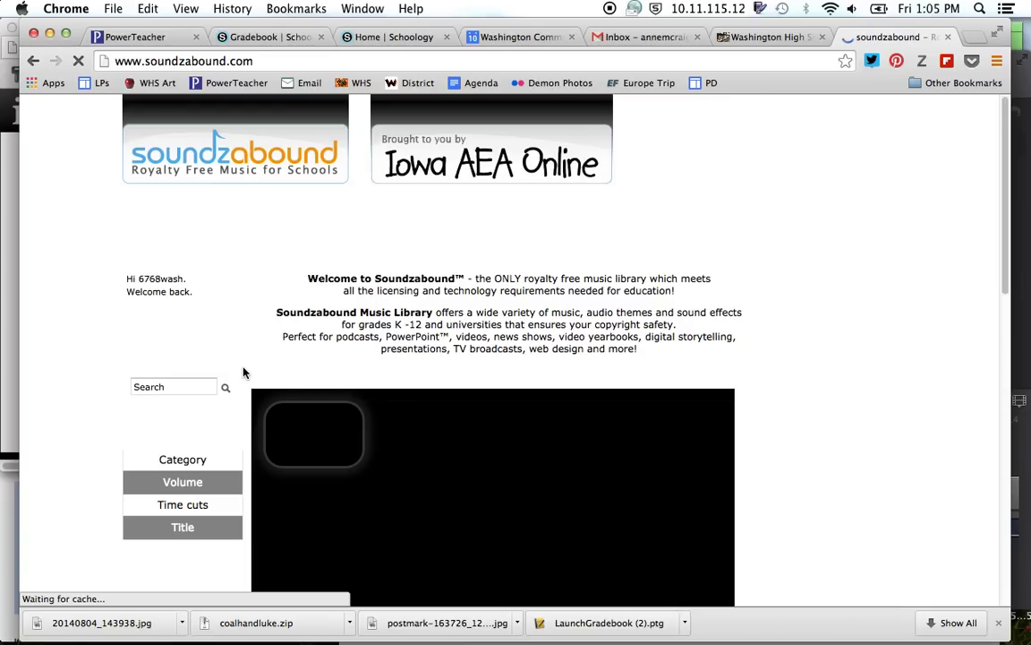
# - Browse the Soundzabound music by category and open the Mozart category
pyautogui.scroll(-1, 228, 394)
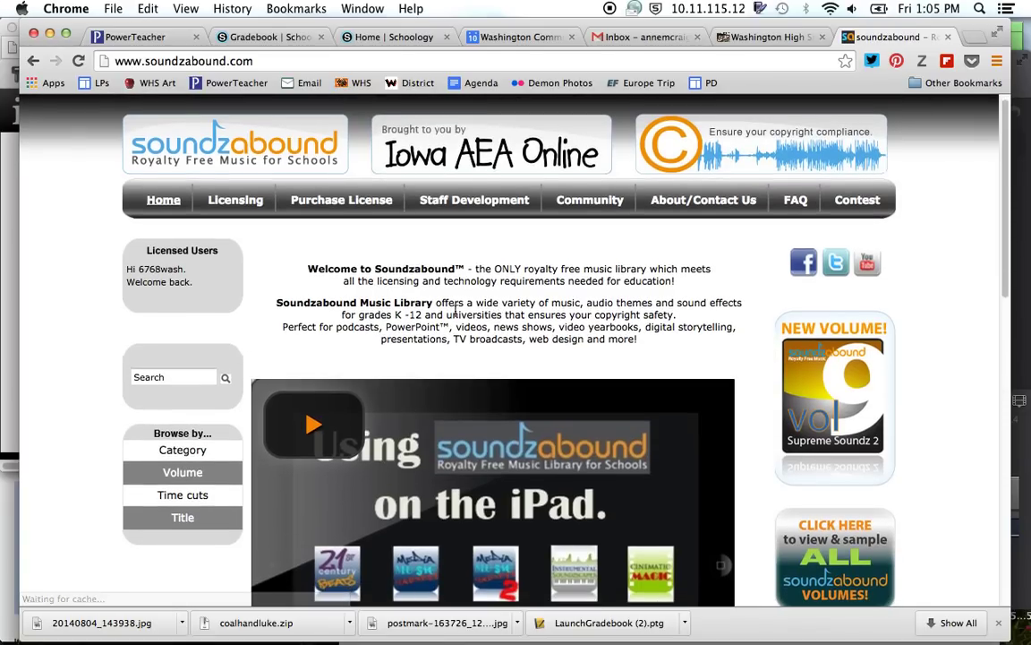
pyautogui.click(179, 436)
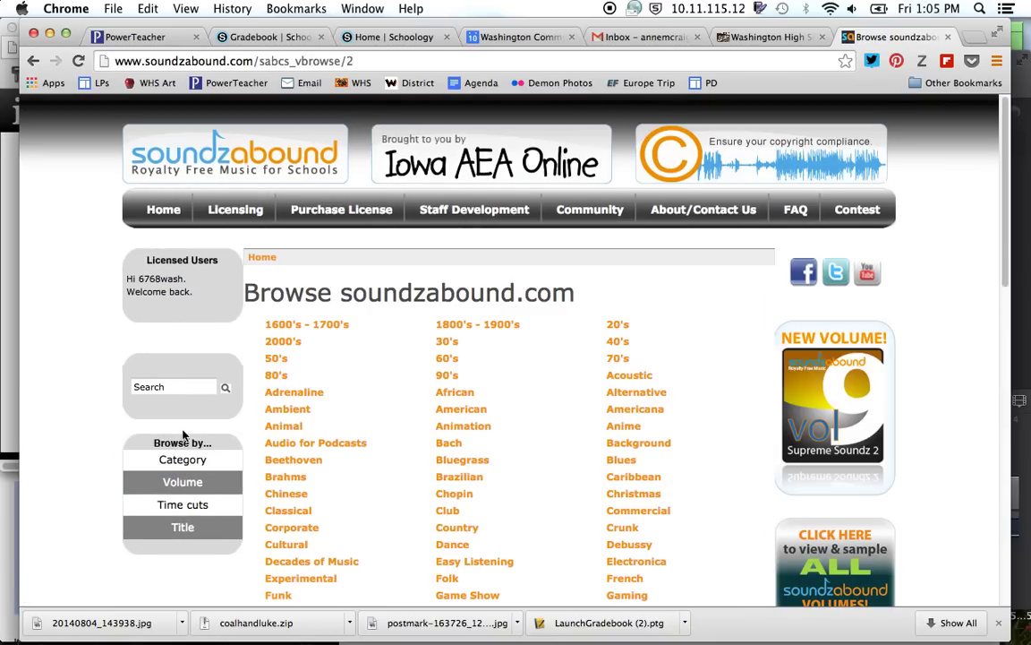
pyautogui.scroll(-3, 323, 407)
pyautogui.scroll(-2, 322, 407)
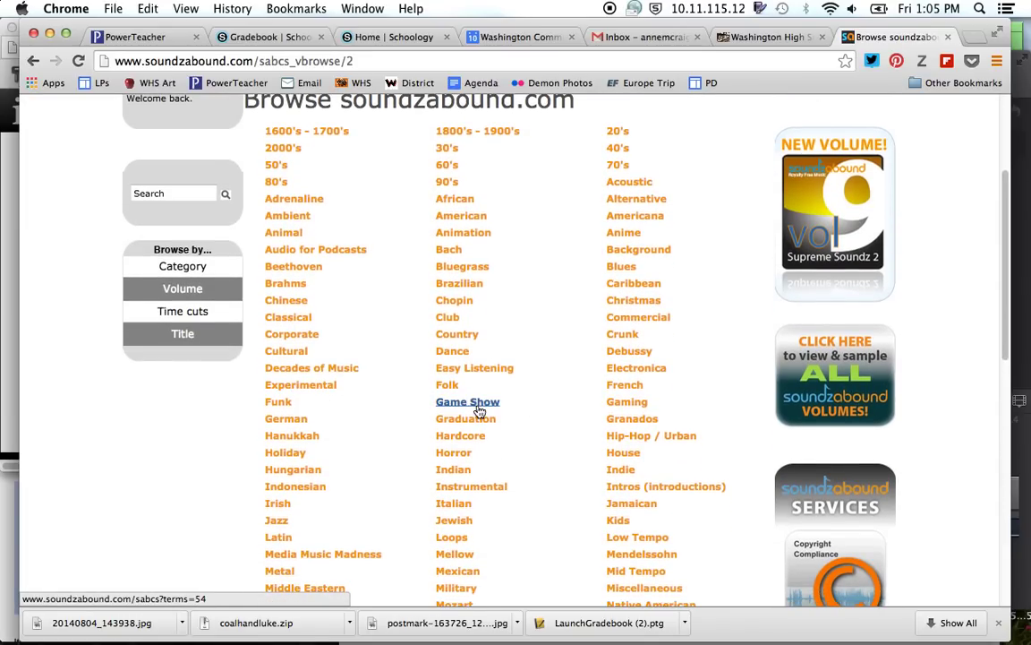
pyautogui.scroll(-1, 524, 427)
pyautogui.scroll(-2, 525, 428)
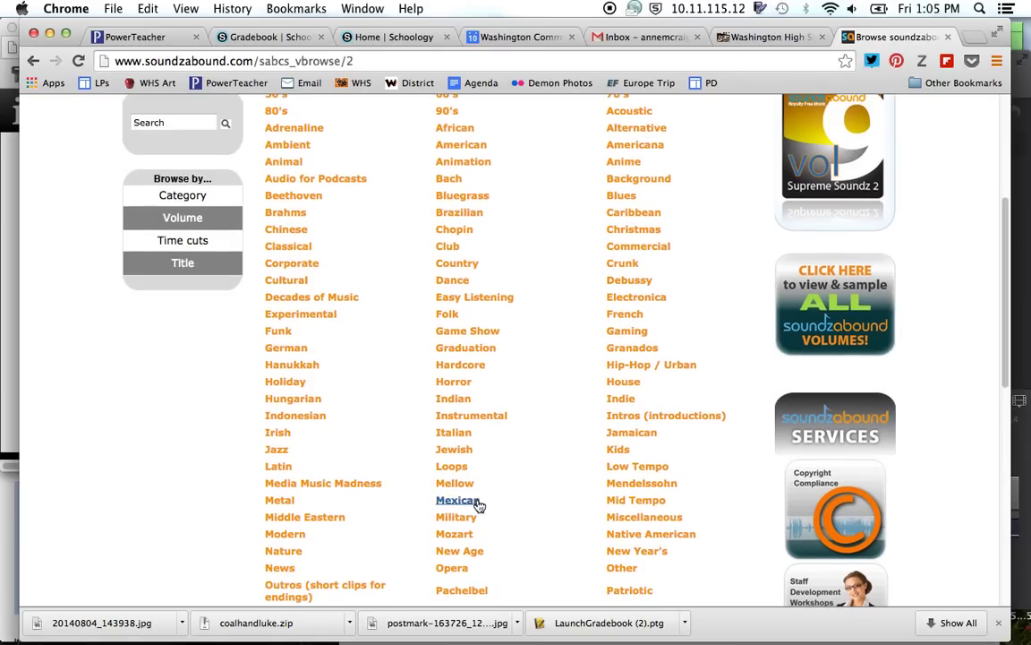
pyautogui.click(453, 536)
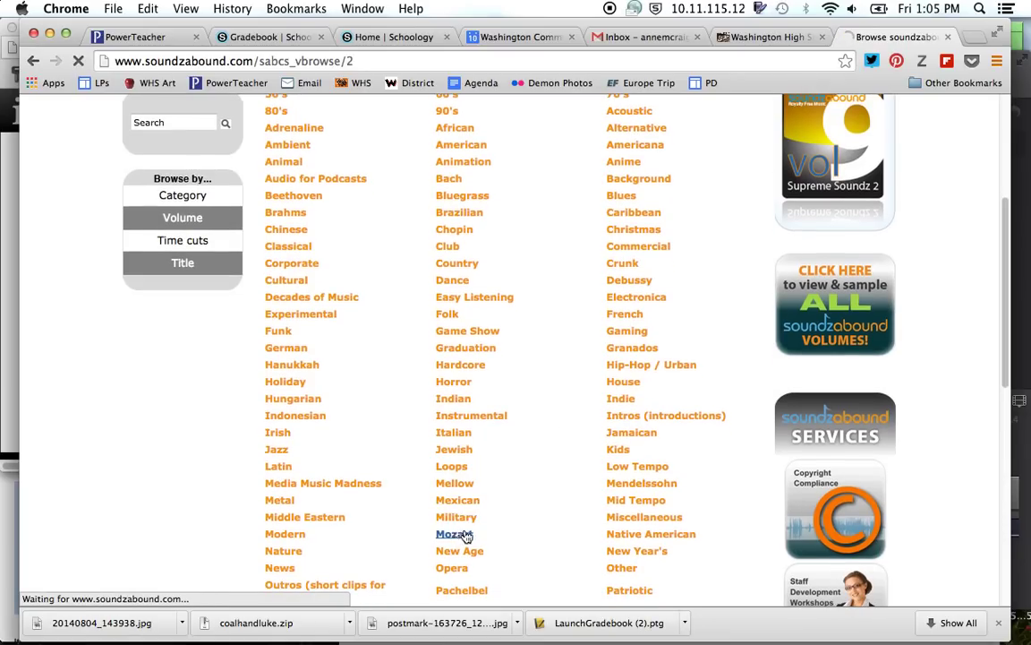
# - Download the 0:30 version of Alleluia - Mozart as an MP3
pyautogui.scroll(-2, 519, 458)
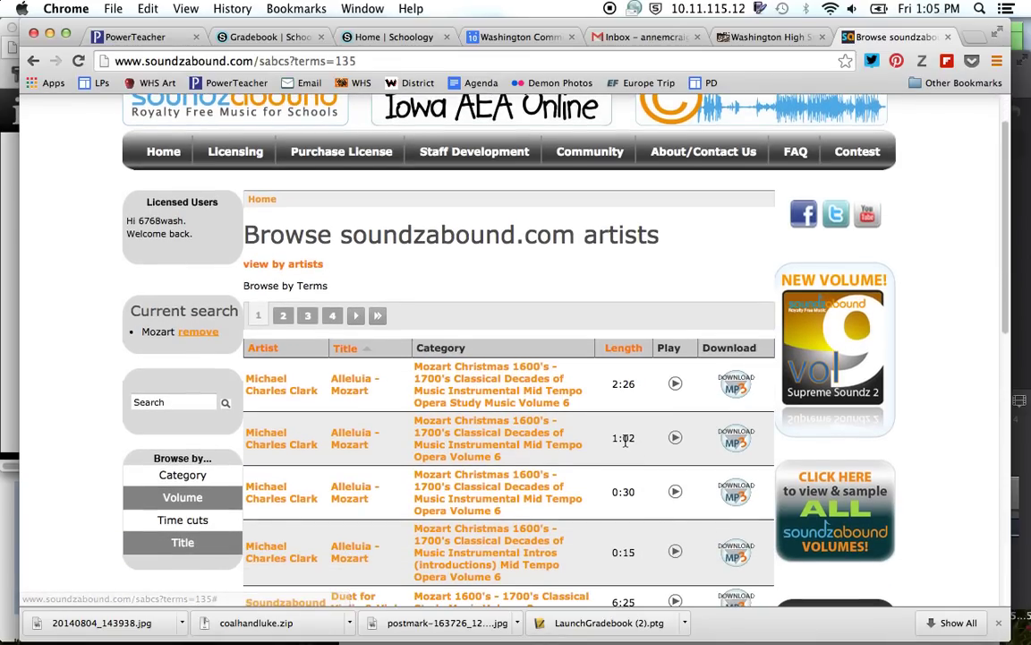
pyautogui.scroll(-2, 621, 439)
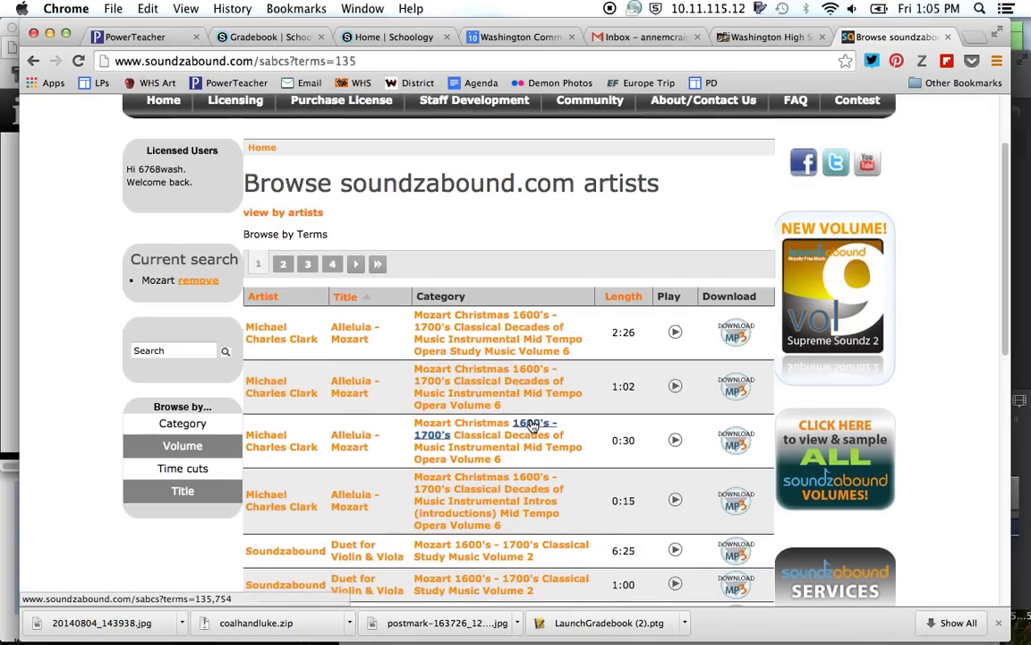
pyautogui.scroll(-1, 537, 422)
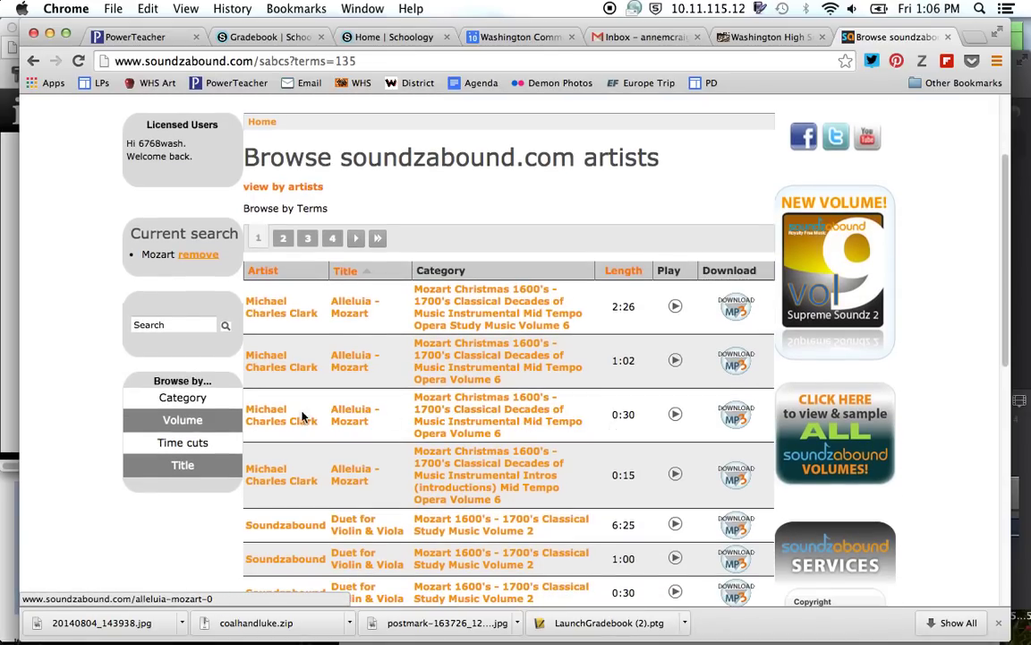
pyautogui.click(736, 419)
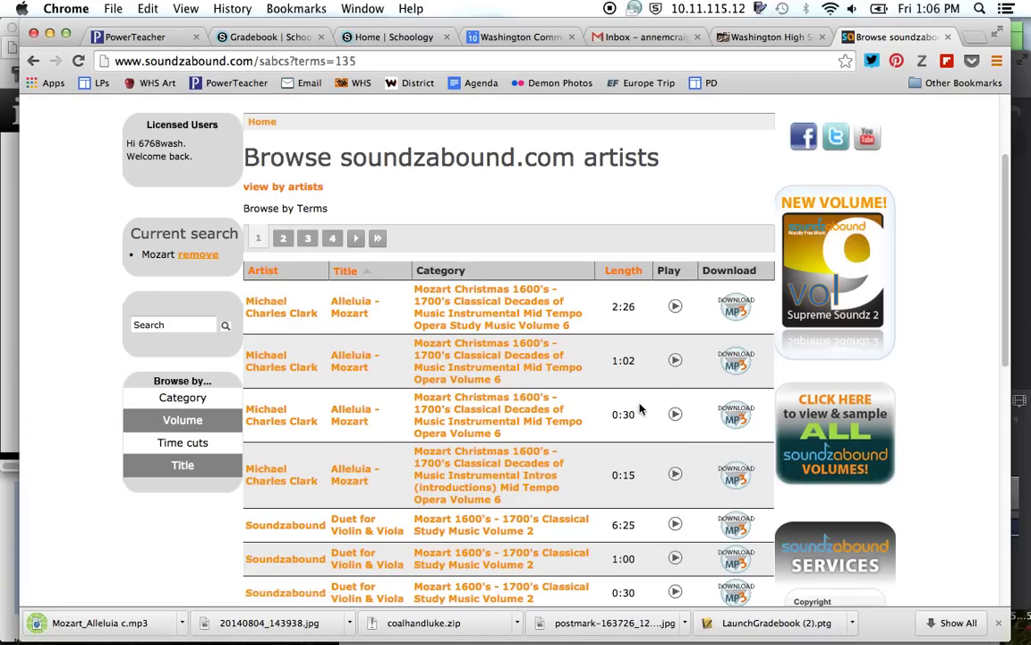
# - Open the downloaded Mozart_Alleluia c.mp3 file in iTunes and pause its playback
pyautogui.click(183, 624)
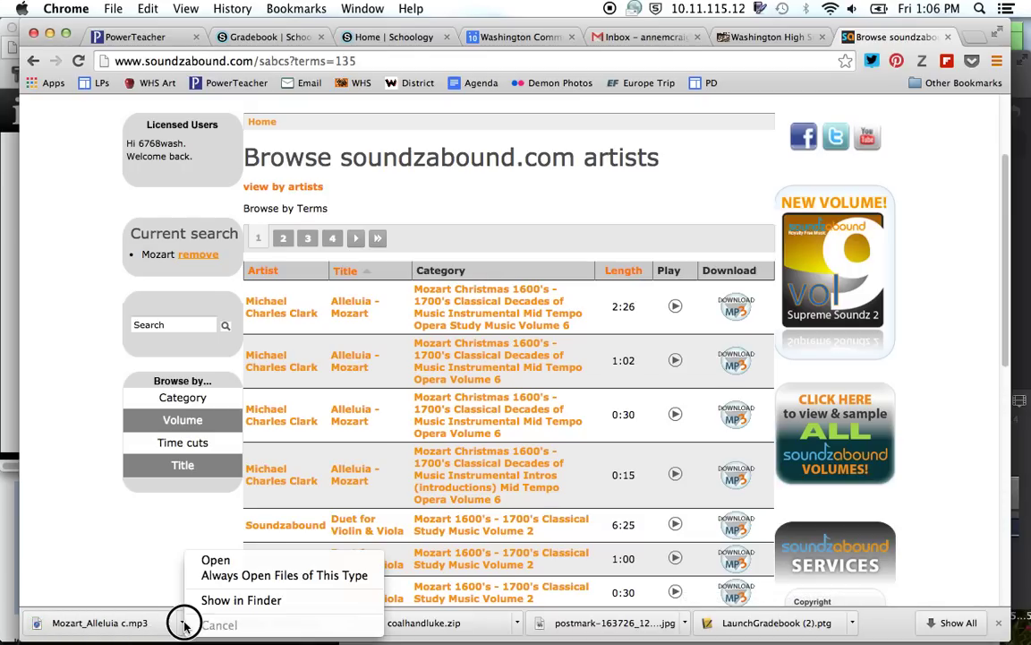
pyautogui.click(219, 561)
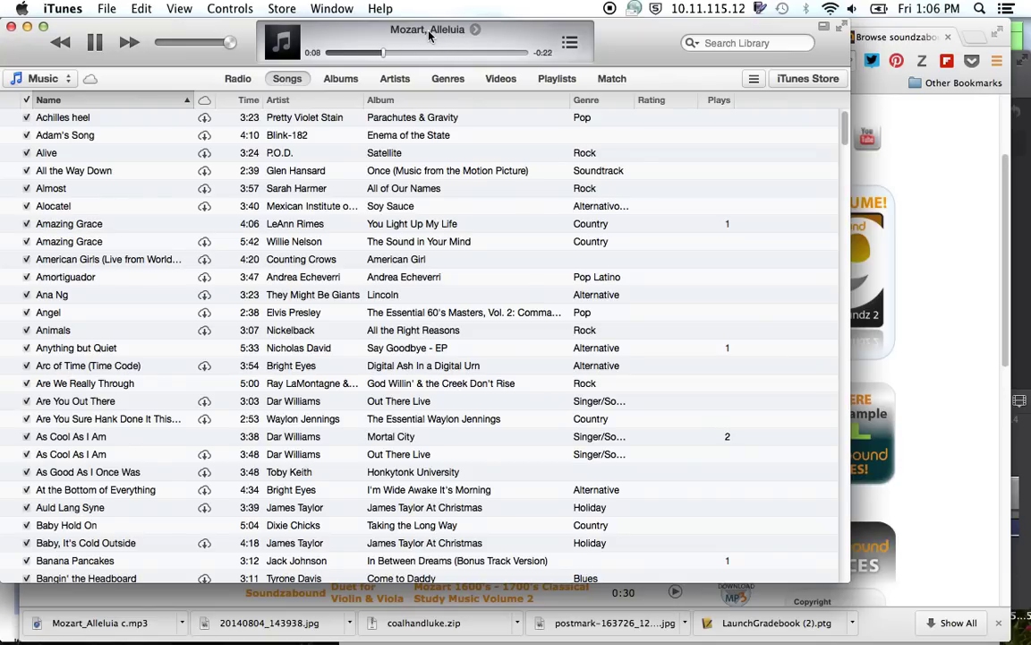
pyautogui.click(95, 42)
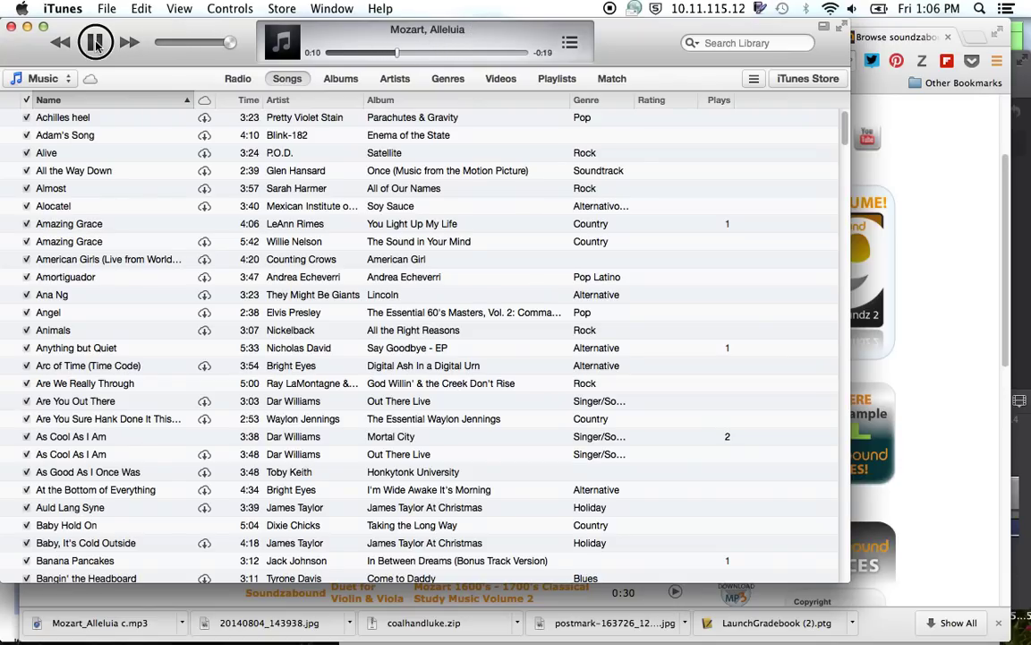
# - Switch to iMovie and look for the Mozart track in the iTunes song list, sorting the songs by artist
pyautogui.click(813, 614)
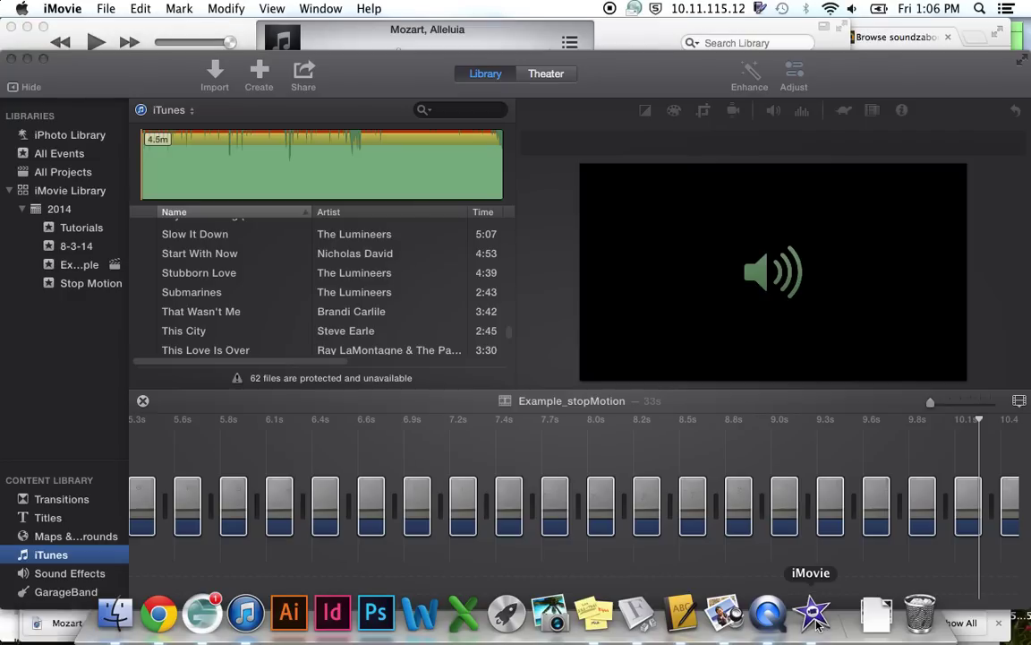
pyautogui.scroll(-3, 255, 273)
pyautogui.scroll(1, 256, 274)
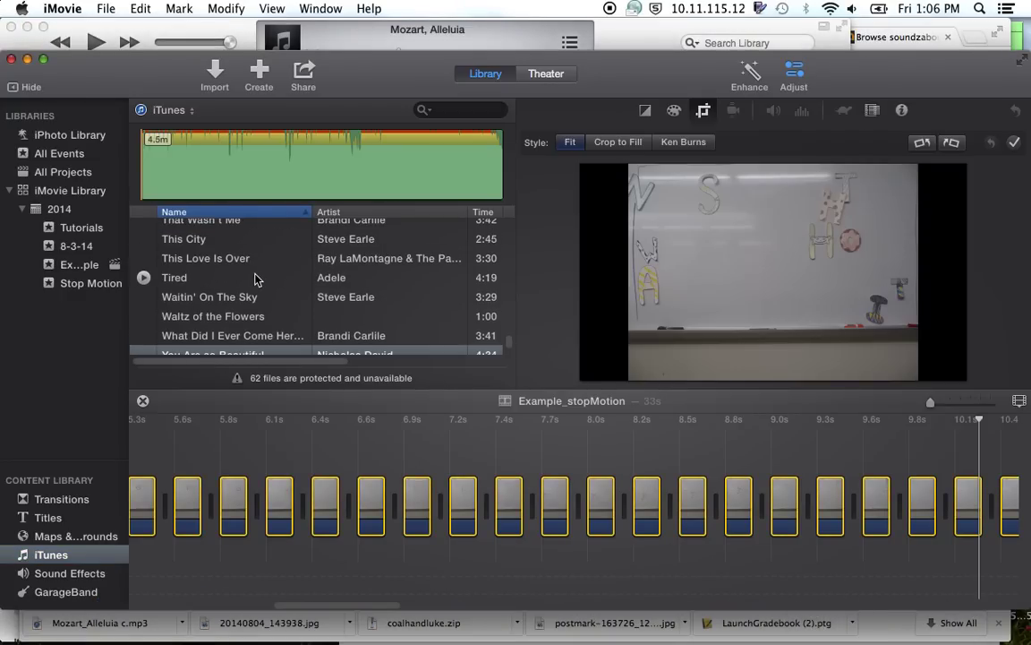
pyautogui.click(349, 214)
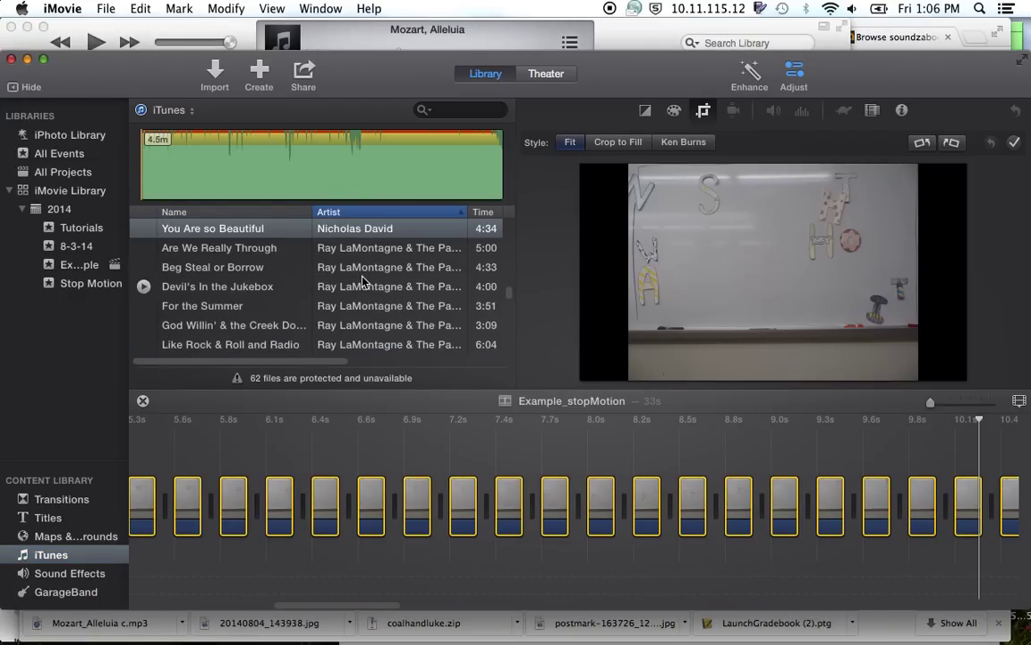
pyautogui.scroll(5, 323, 264)
pyautogui.scroll(3, 358, 301)
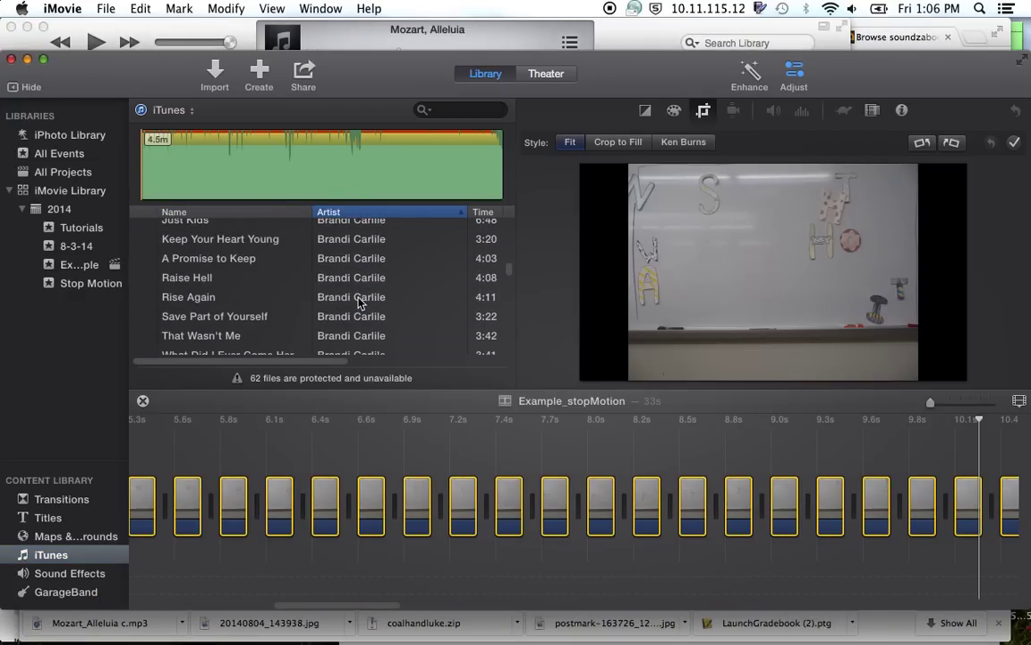
pyautogui.scroll(-6, 360, 296)
pyautogui.scroll(-5, 363, 286)
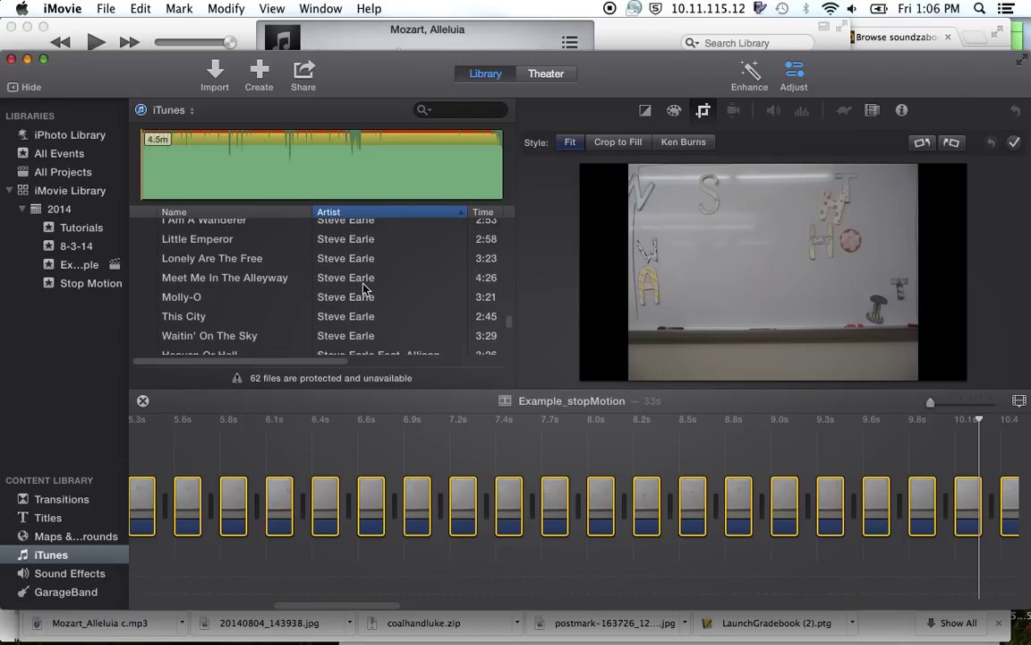
# - Sort the iTunes songs by name and add Mozart, Alleluia to the timeline as background music beneath the photos
pyautogui.click(267, 213)
pyautogui.scroll(-1, 280, 269)
pyautogui.scroll(10, 277, 269)
pyautogui.click(231, 243)
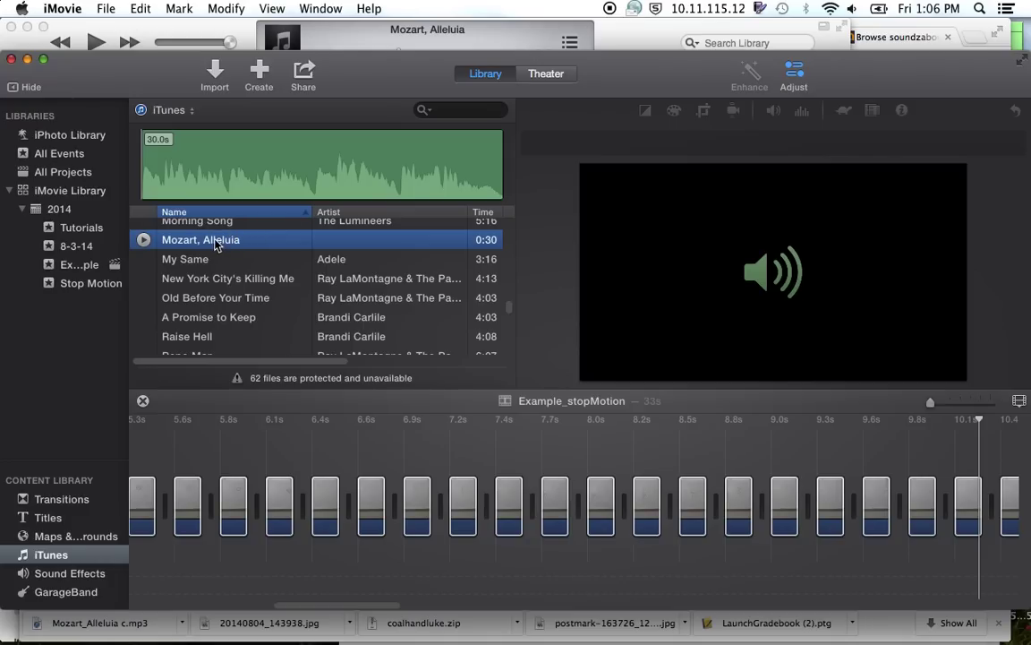
pyautogui.moveTo(201, 241); pyautogui.dragTo(145, 587)
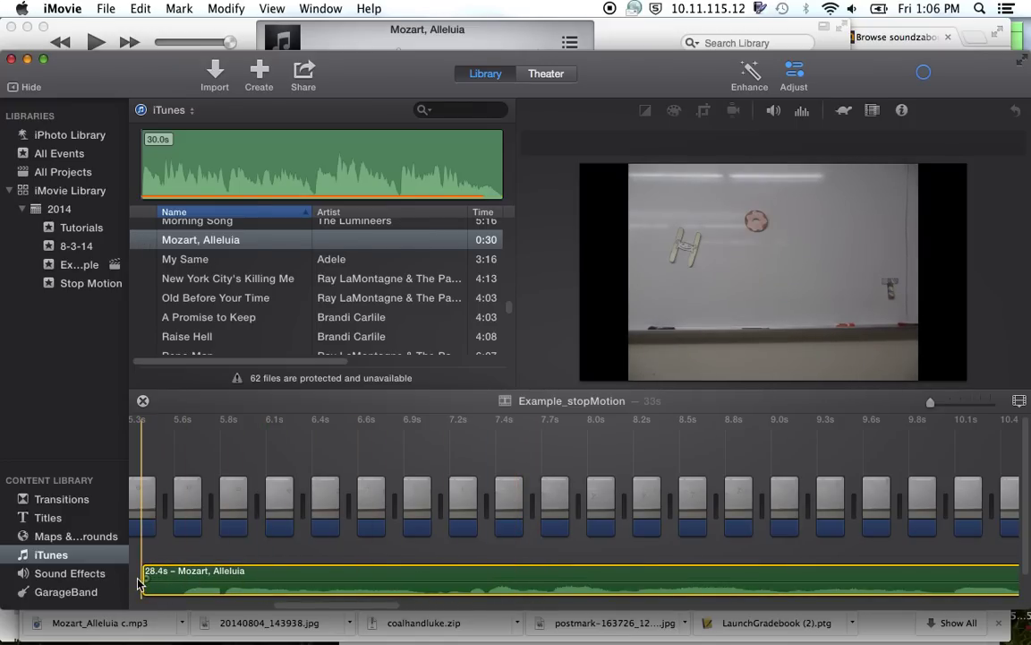
# - Move the Mozart, Alleluia audio clip earlier in the timeline and check where the music ends relative to the last photos
pyautogui.moveTo(143, 580)
pyautogui.mouseDown()
pyautogui.moveTo(41, 587)
pyautogui.moveTo(144, 580)
pyautogui.mouseUp()
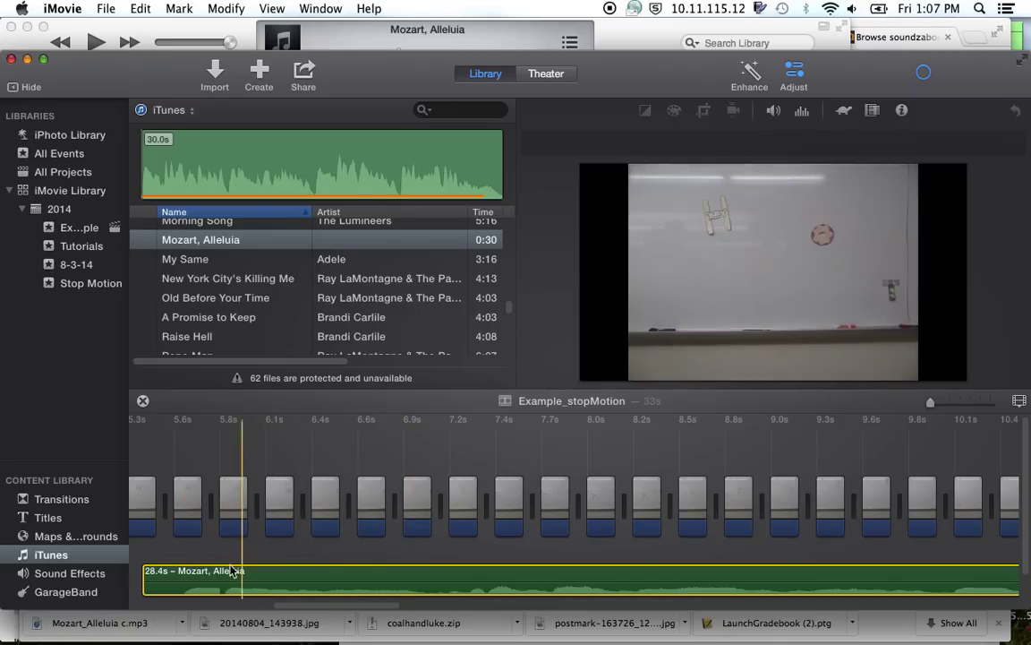
pyautogui.moveTo(276, 575); pyautogui.dragTo(142, 575)
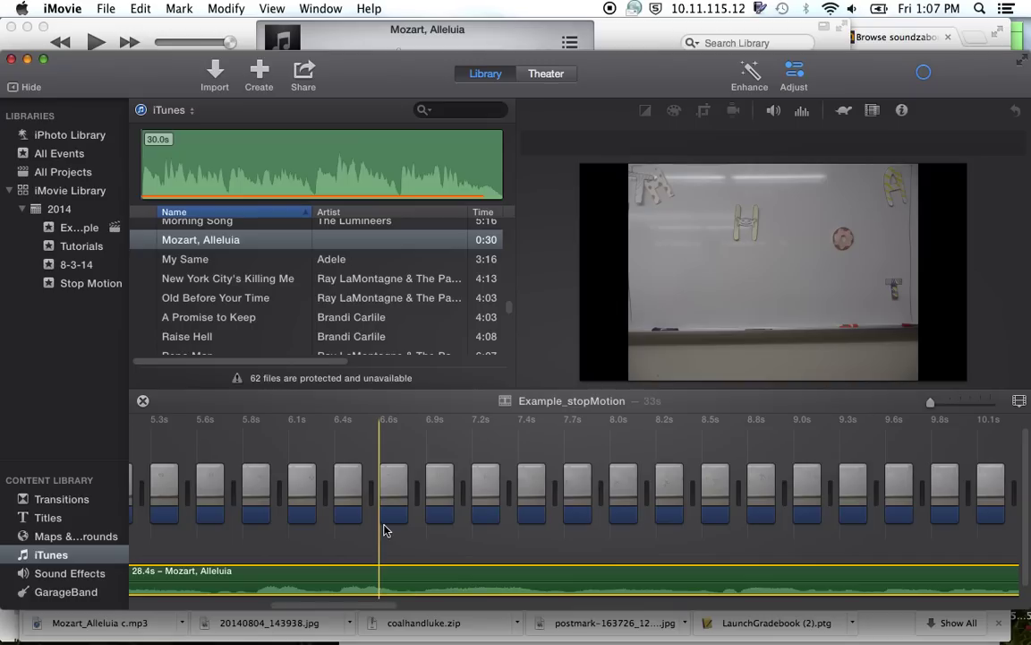
pyautogui.moveTo(650, 287)
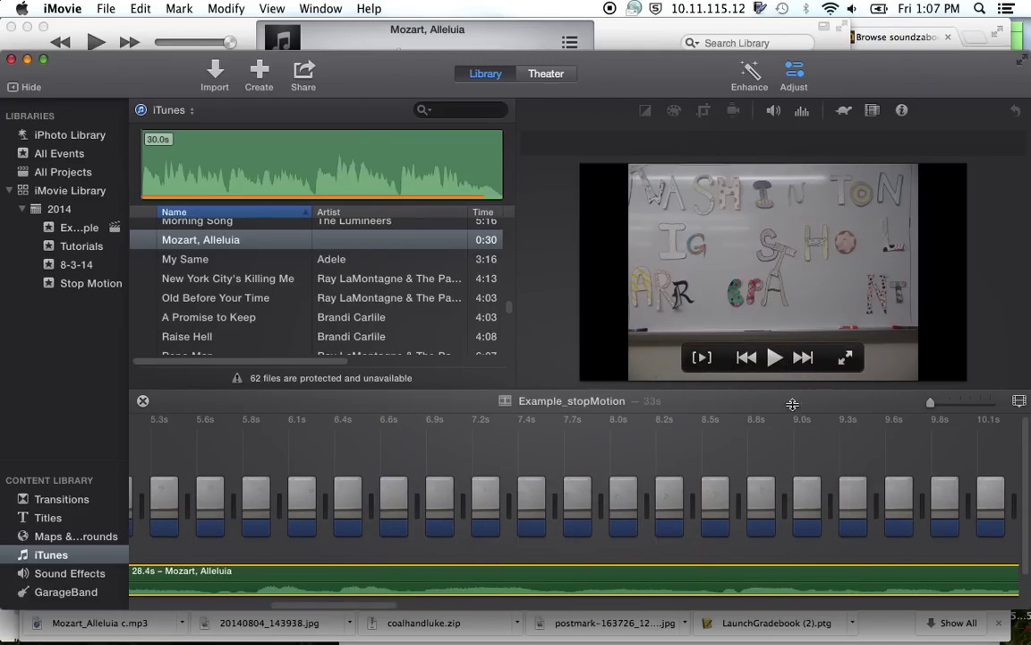
pyautogui.moveTo(398, 607); pyautogui.dragTo(976, 607)
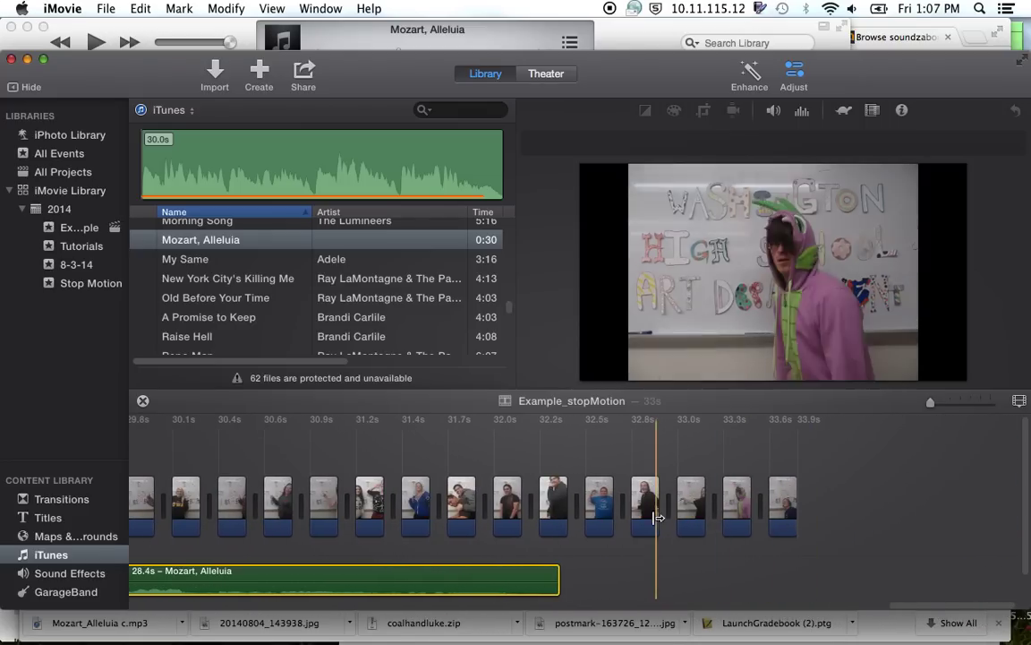